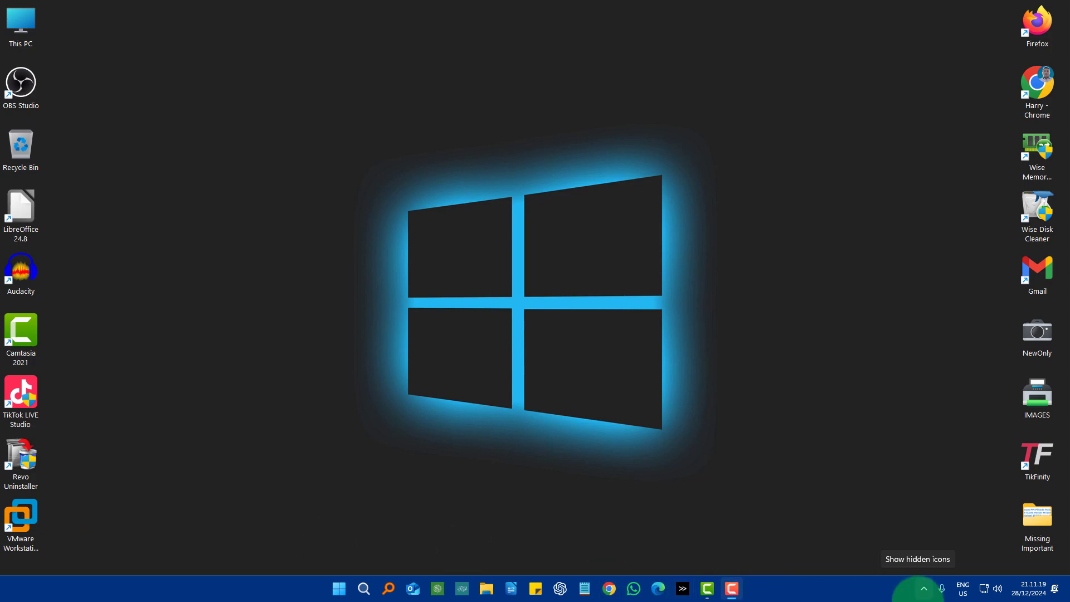
Step: Open Task Manager's startup apps list, centre the window and enlarge it to show more of the list
right_click(819, 588)
left_click(842, 542)
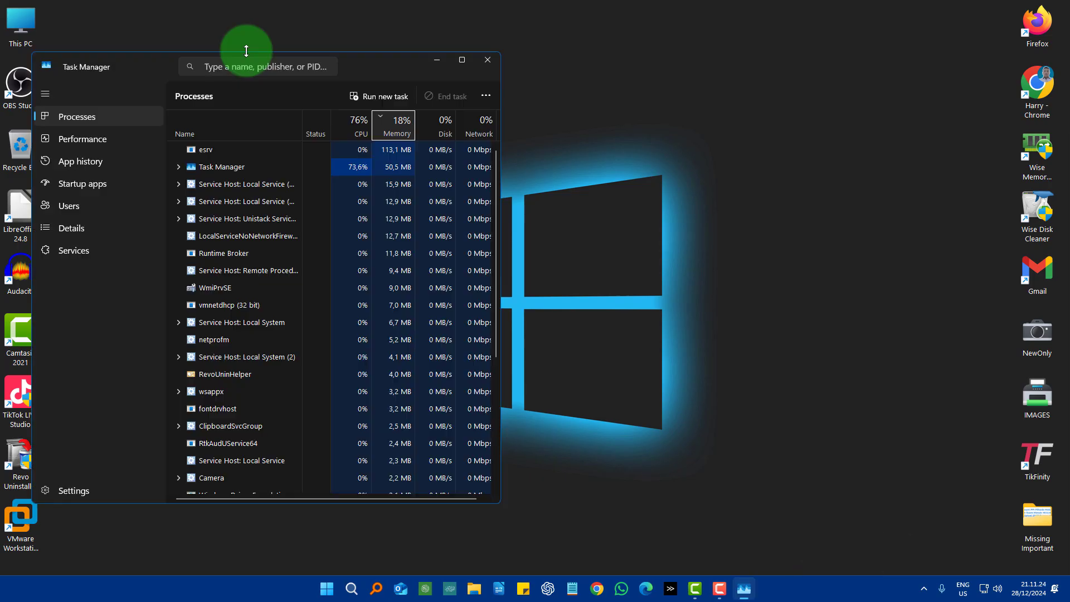
left_click_drag(389, 68, 666, 56)
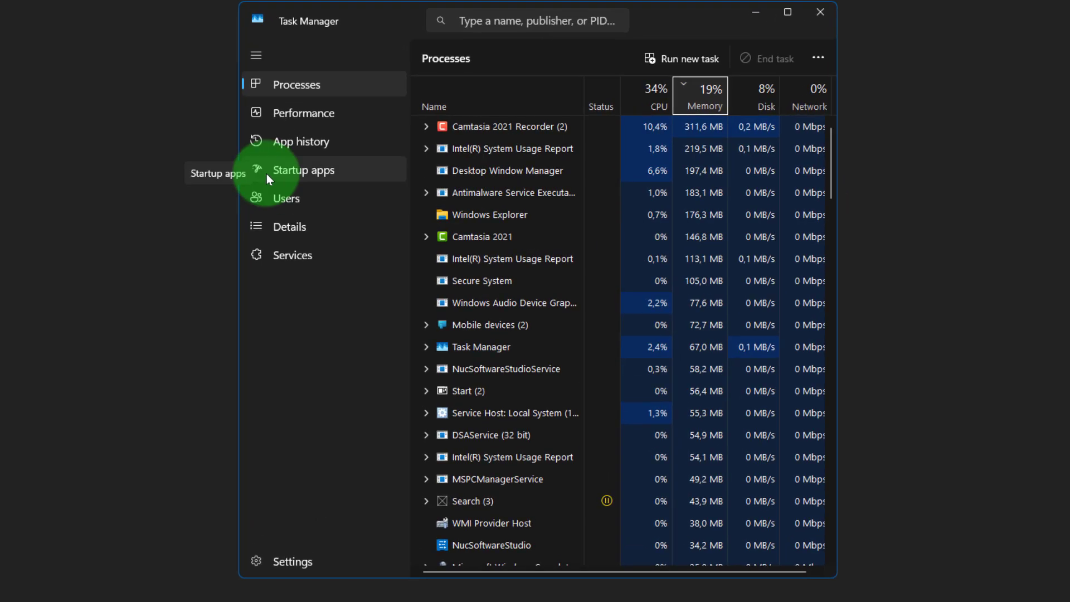
left_click(293, 171)
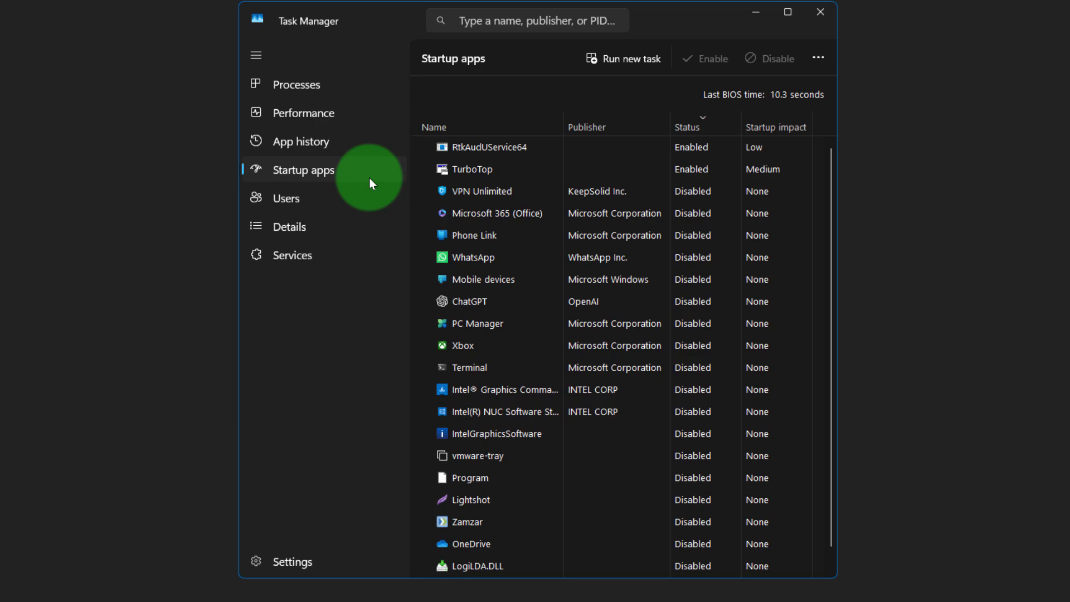
left_click_drag(575, 579, 576, 597)
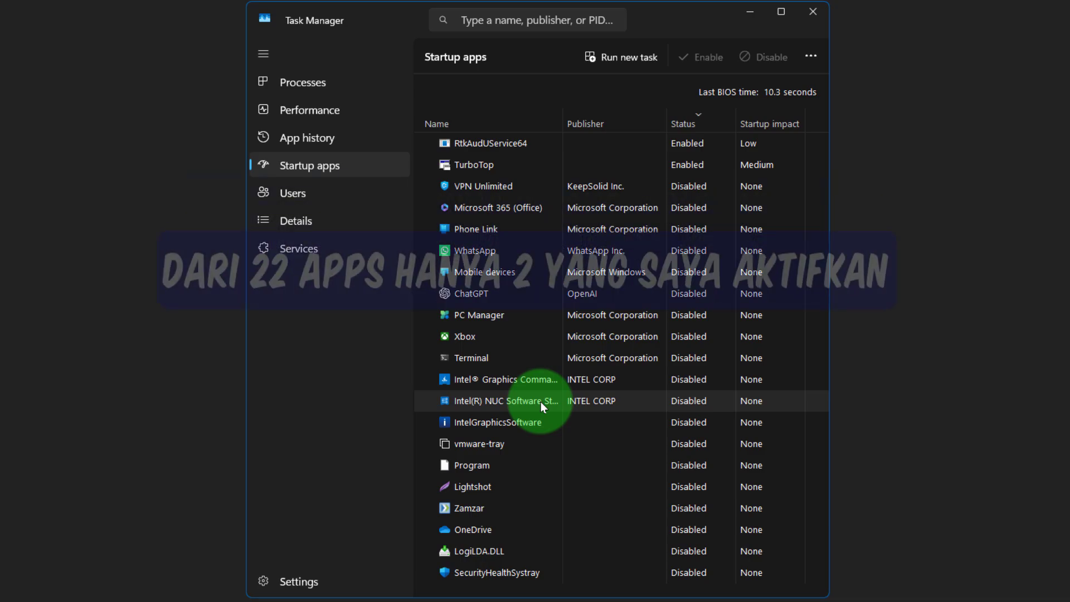
Step: Examine the status and startup impact of the listed startup apps, including TurboTop, RtkAudUService64, ChatGPT, PC Manager and VPN Unlimited
left_click(682, 162)
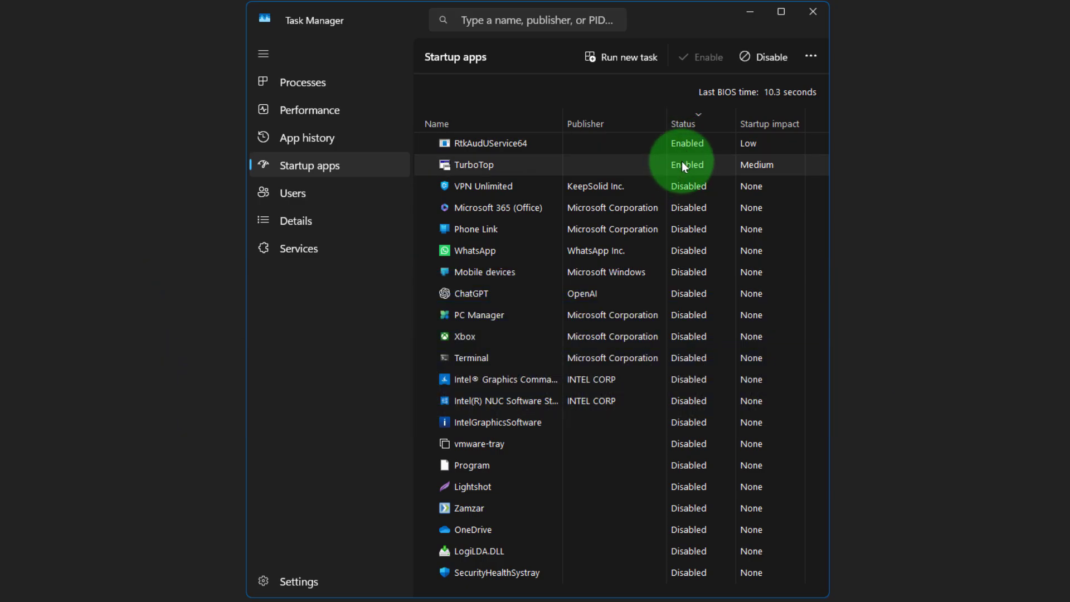
left_click(516, 148)
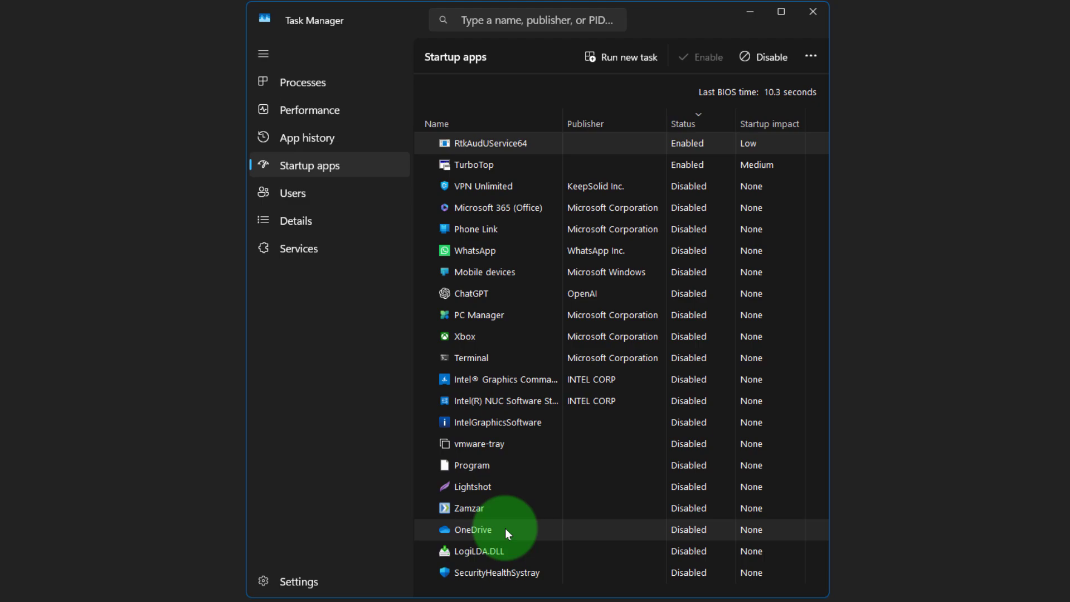
left_click(519, 294)
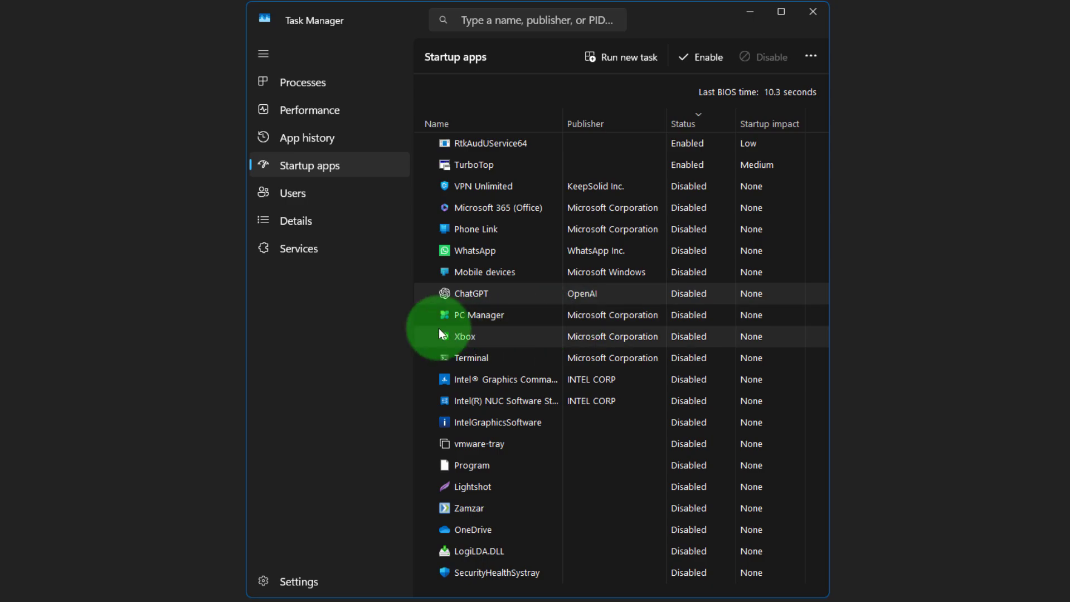
left_click(492, 313)
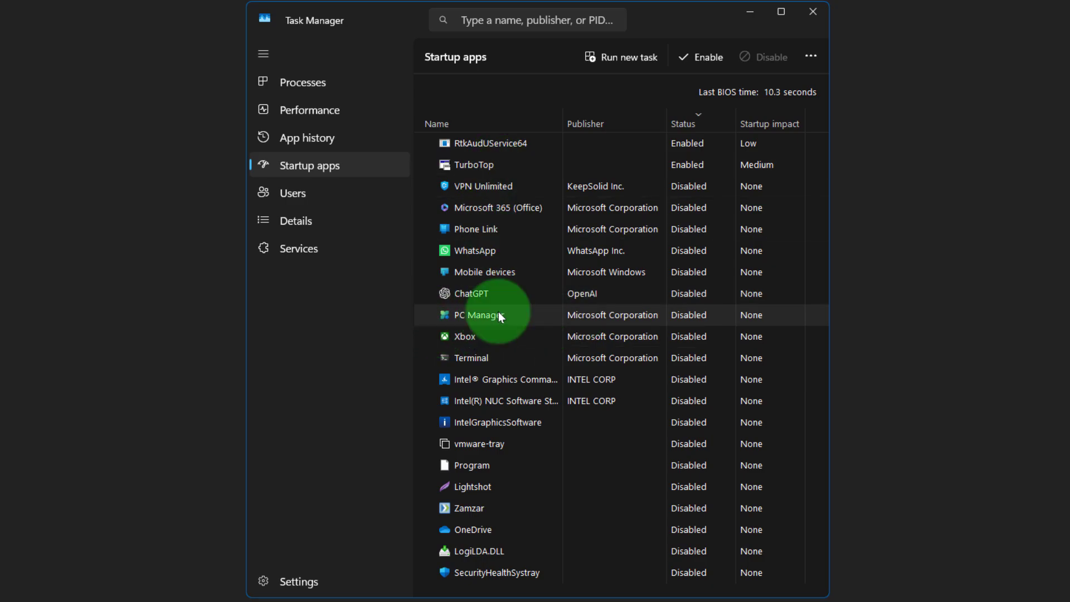
left_click(483, 189)
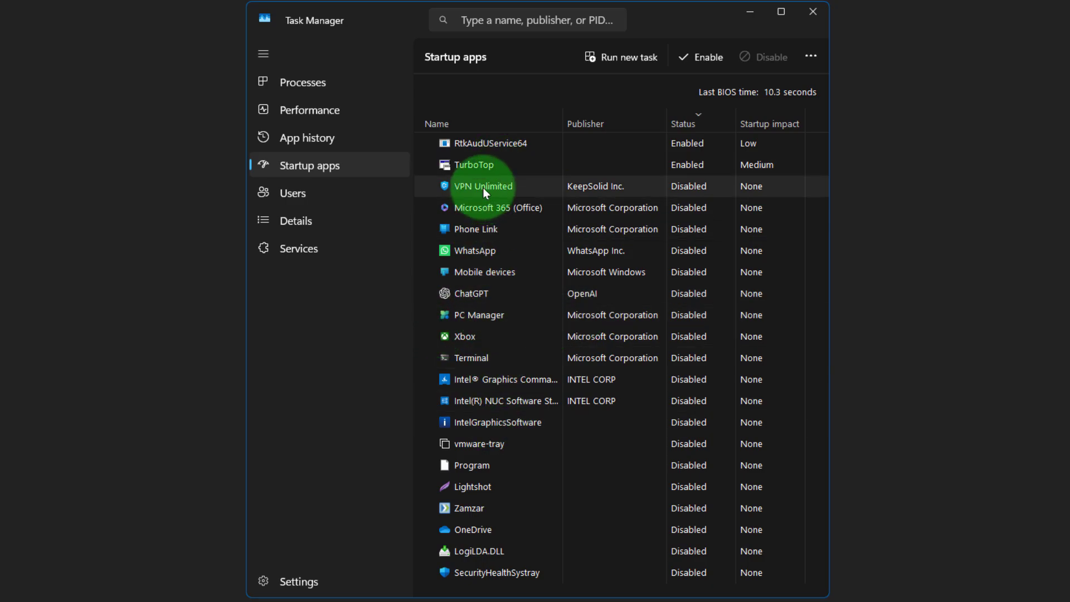
left_click(490, 207)
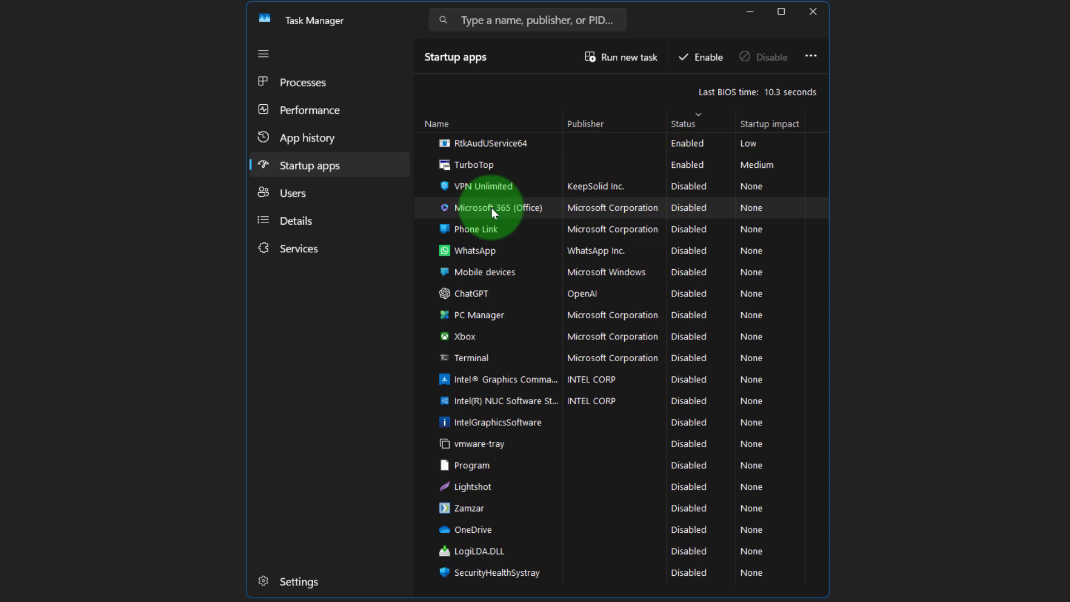
left_click(490, 292)
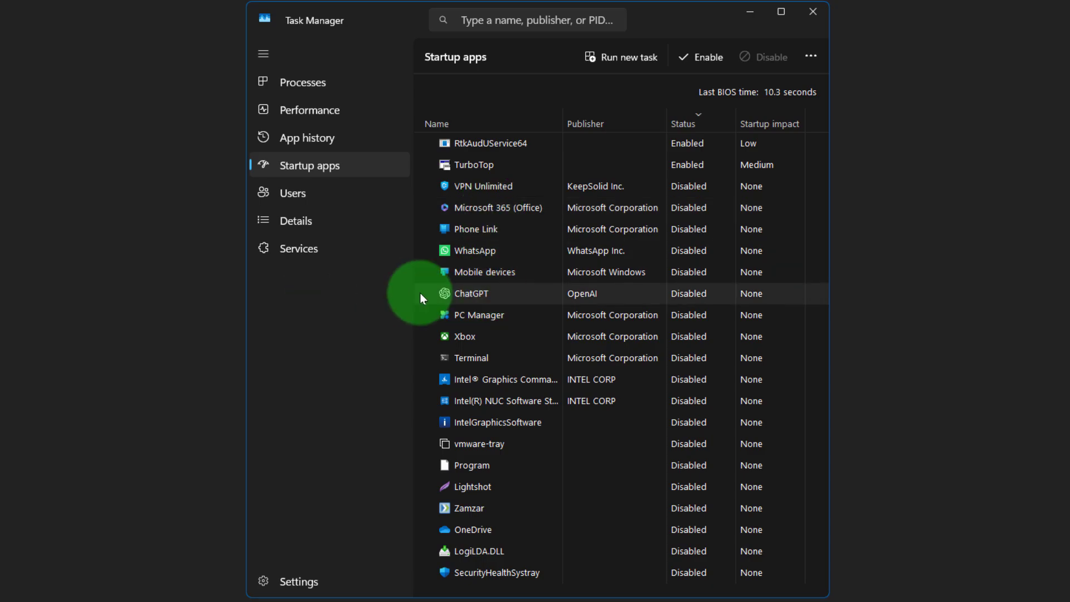
Step: Minimize Task Manager, launch ChatGPT manually from the desktop and close it again
left_click(750, 12)
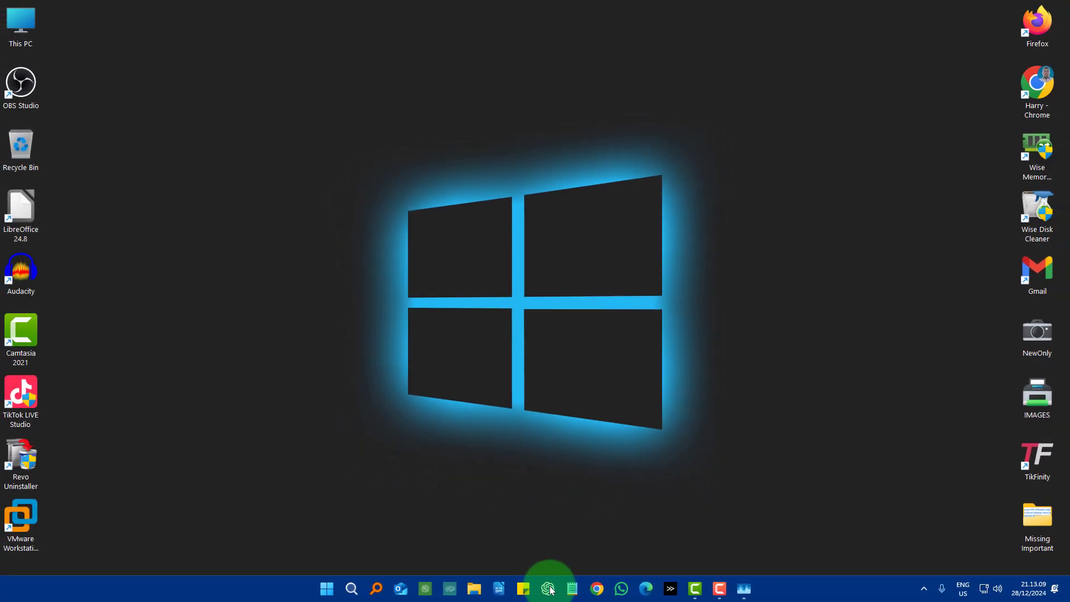
left_click(548, 588)
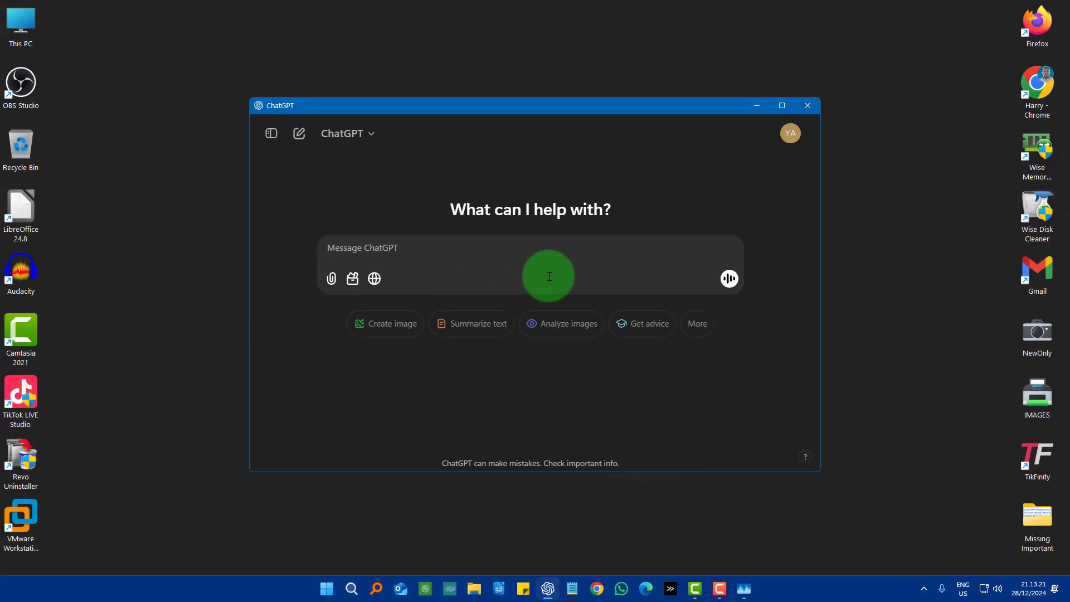
left_click(807, 105)
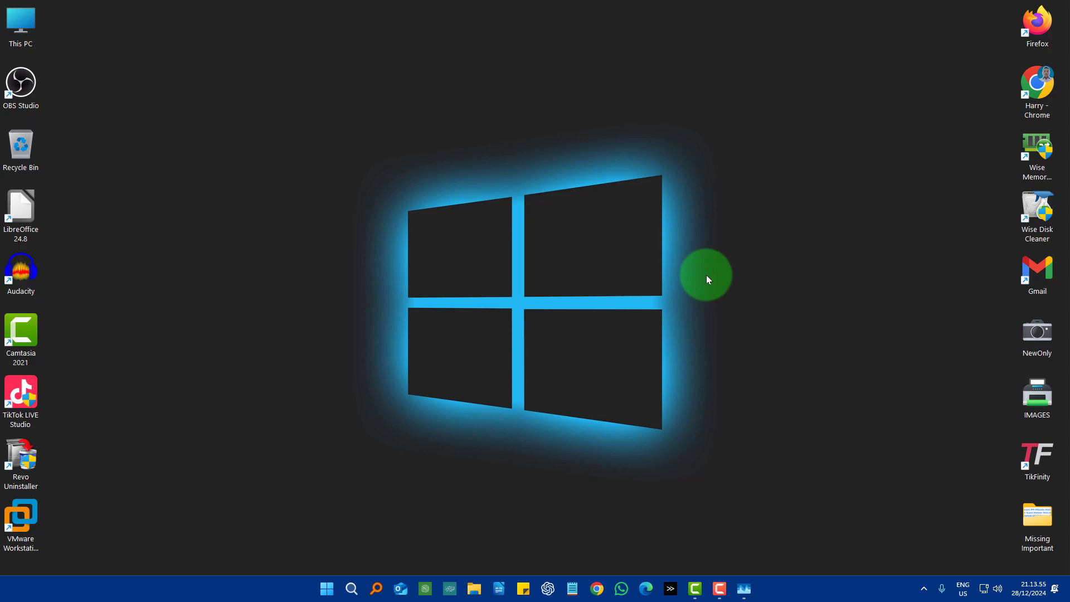
Step: Open the power button settings in Control Panel's Power Options and unlock the currently unavailable shutdown settings
left_click(356, 589)
type("control Panel")
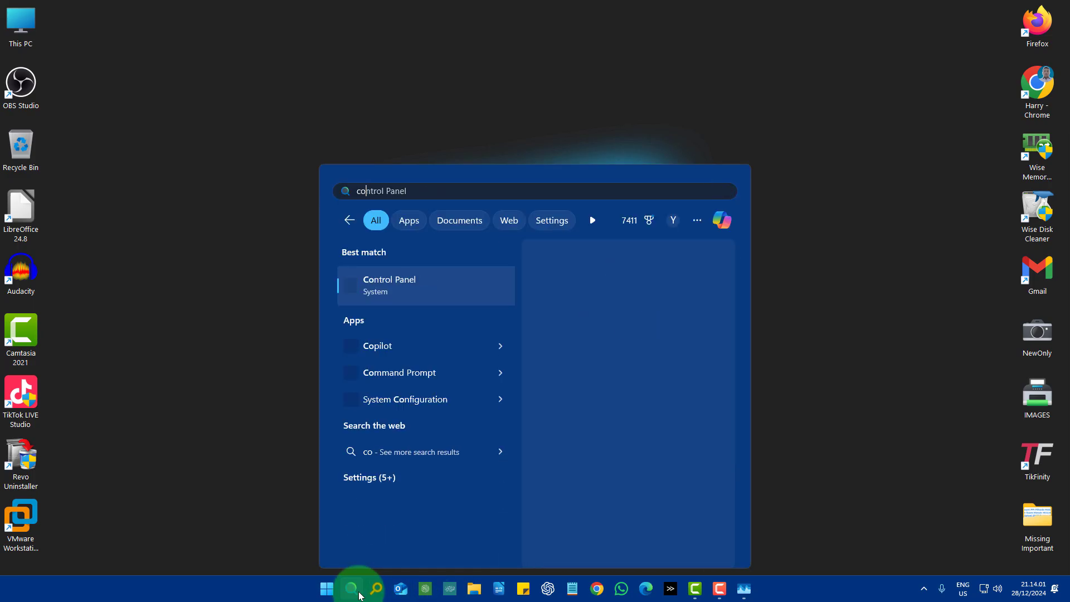
left_click(627, 285)
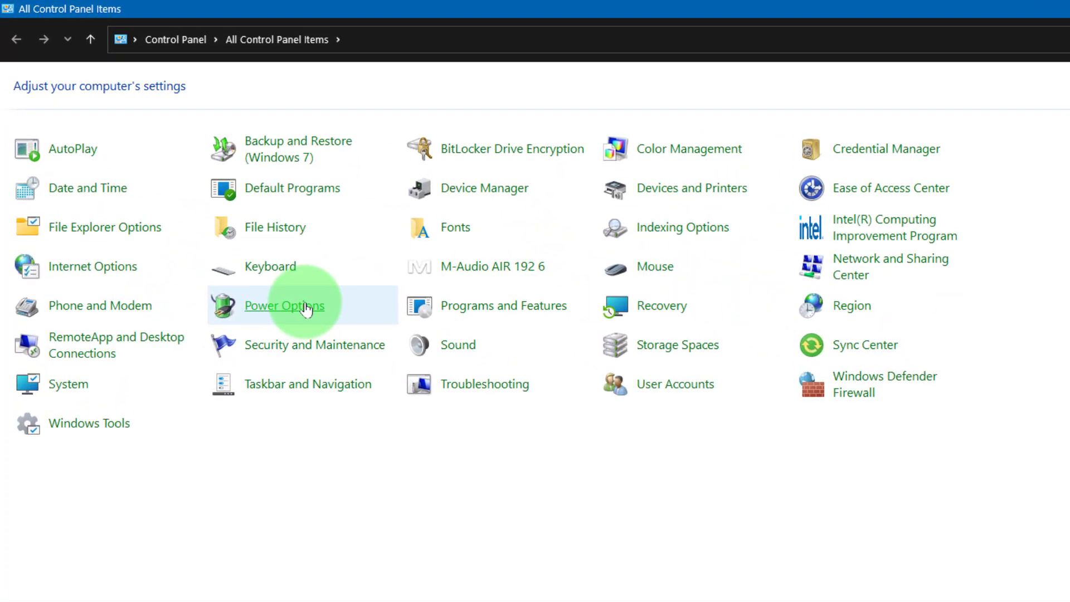
left_click(306, 310)
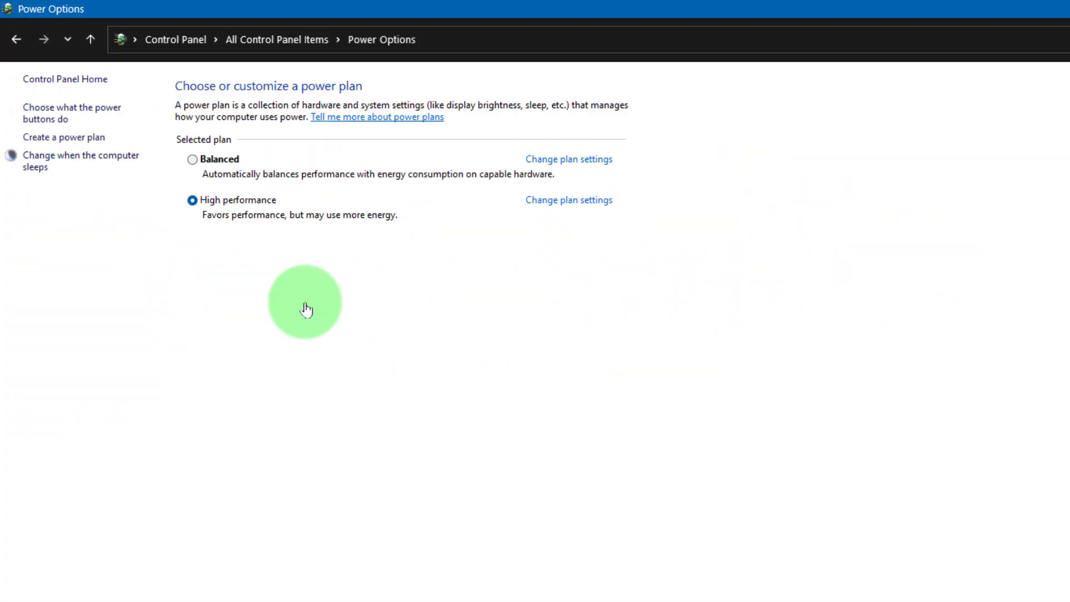
left_click(71, 120)
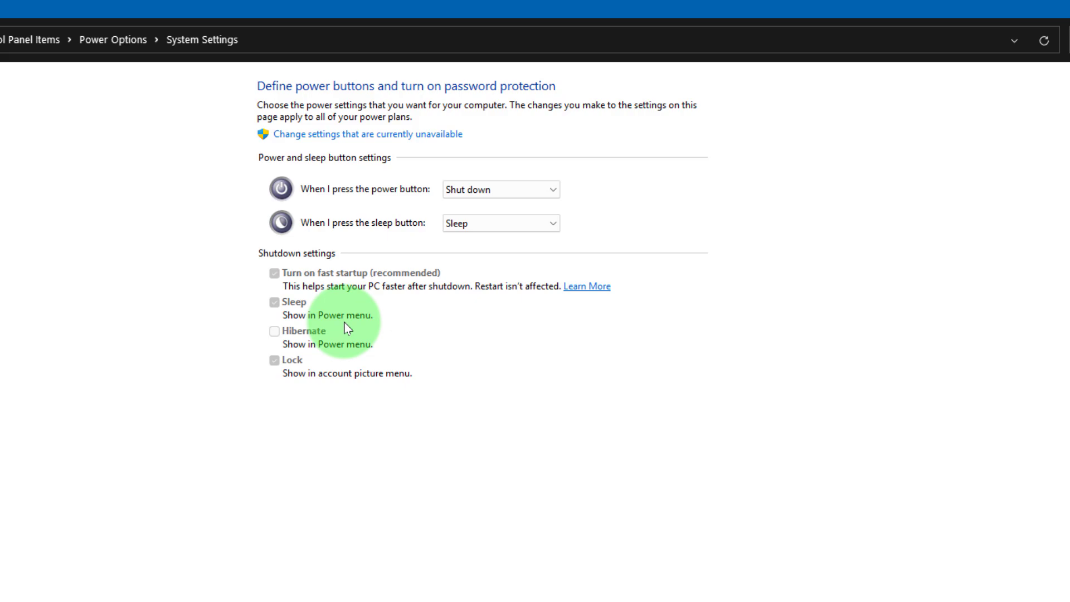
left_click(363, 137)
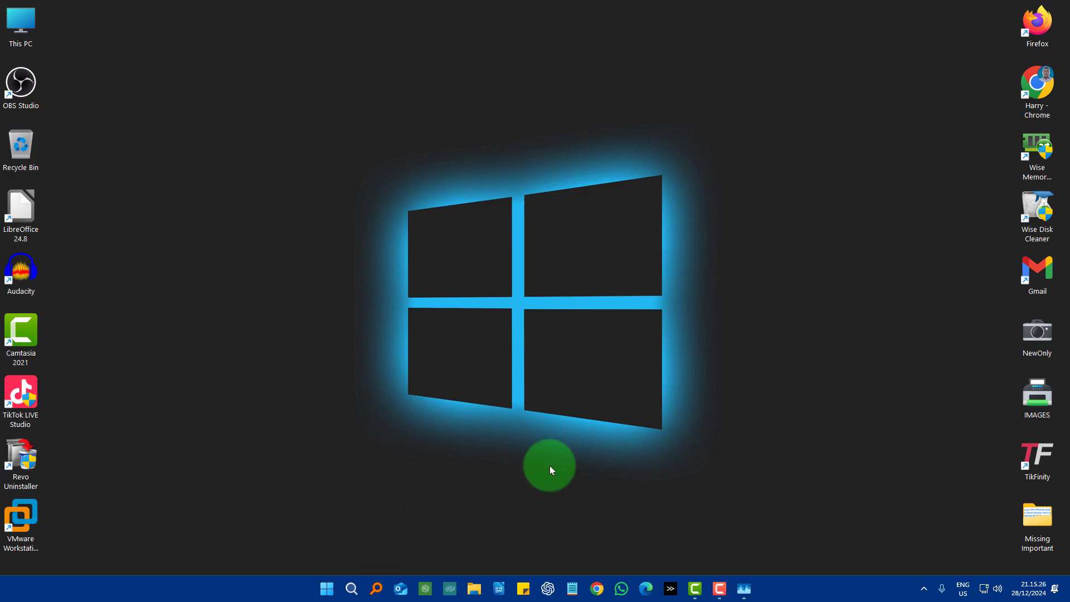
Step: Open Windows Settings and display the list of installed apps
key("super+i")
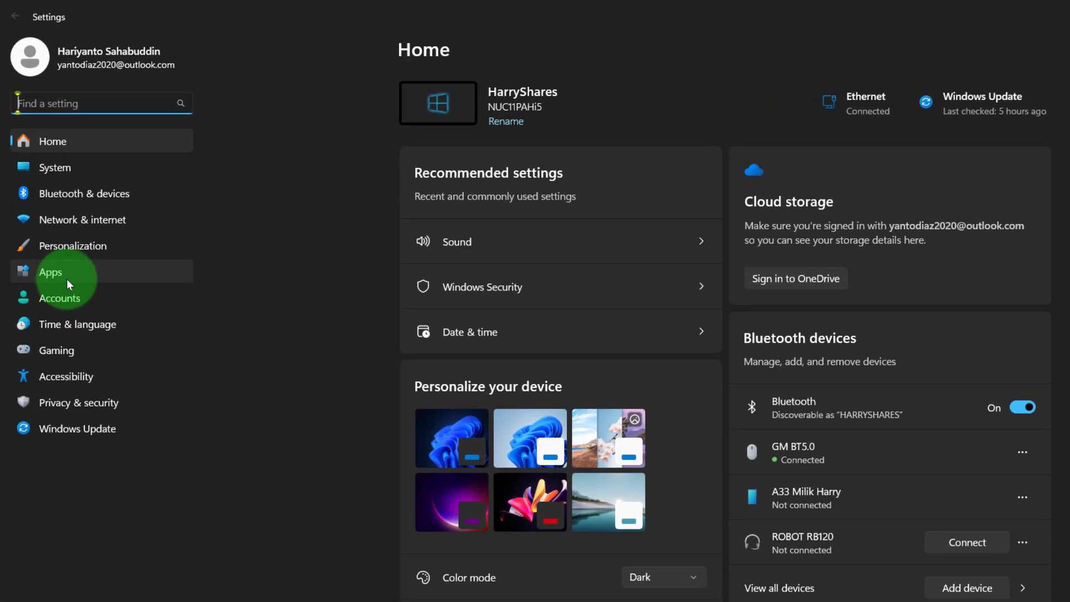
left_click(67, 280)
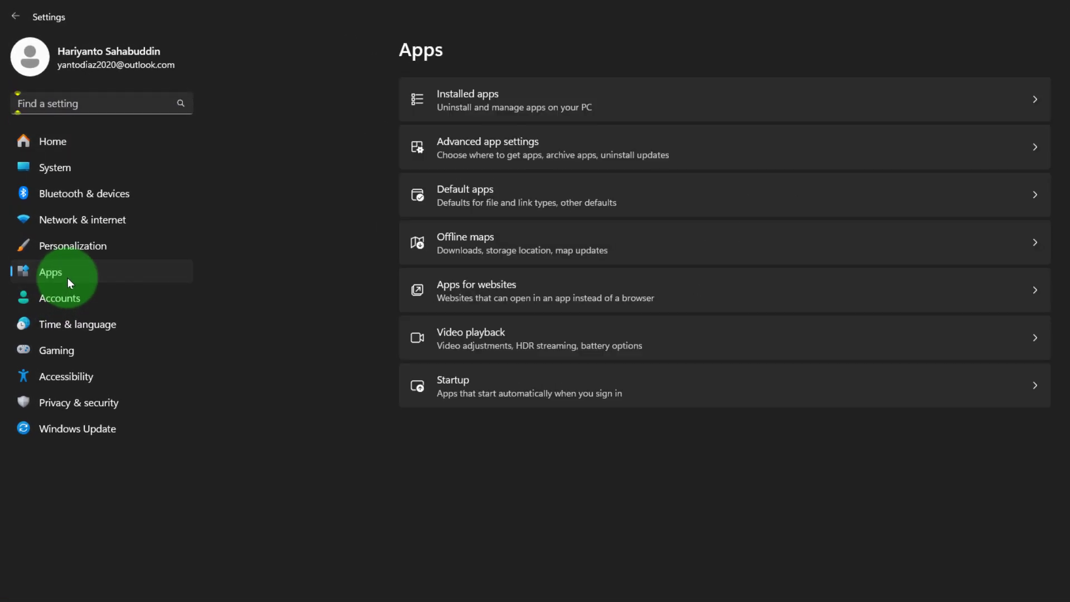
left_click(554, 91)
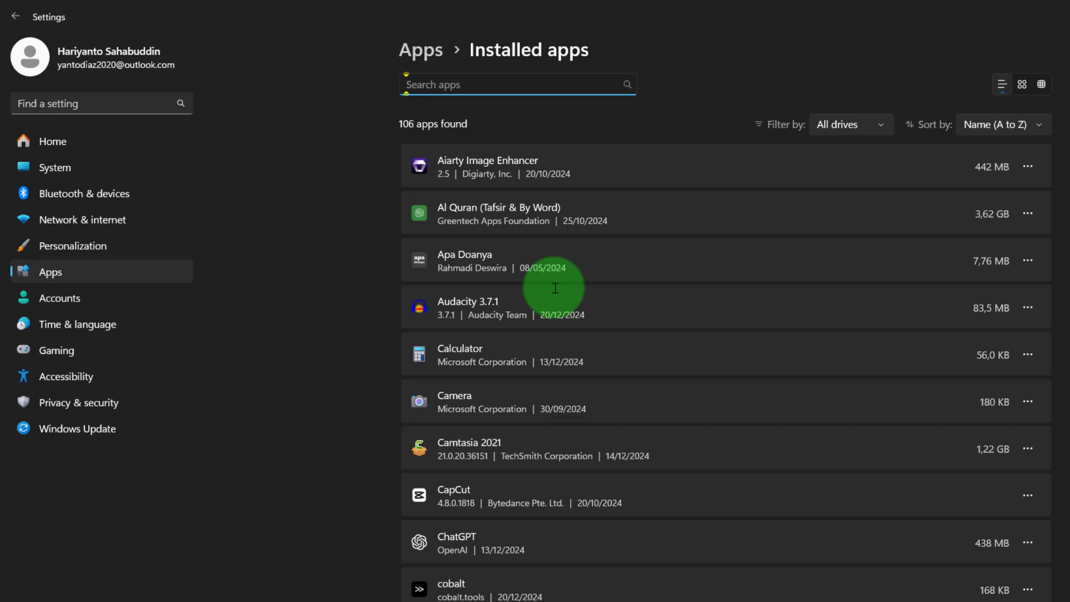
Step: Uninstall Feedback Hub from the installed apps list
scroll(555, 287, "down", 5)
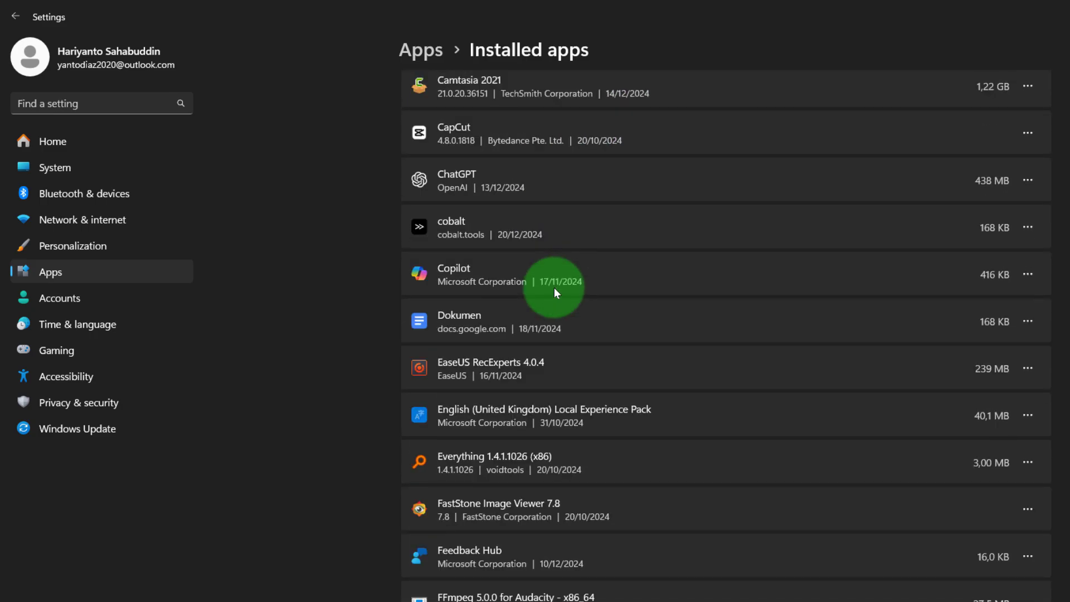
scroll(554, 288, "up", 2)
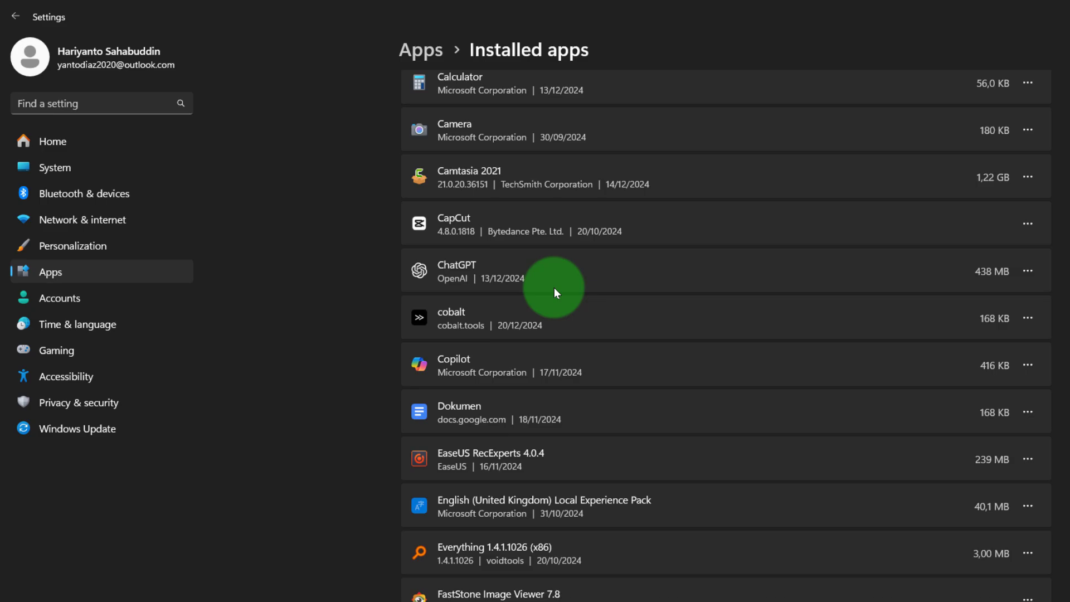
scroll(554, 288, "down", 2)
scroll(554, 287, "down", 3)
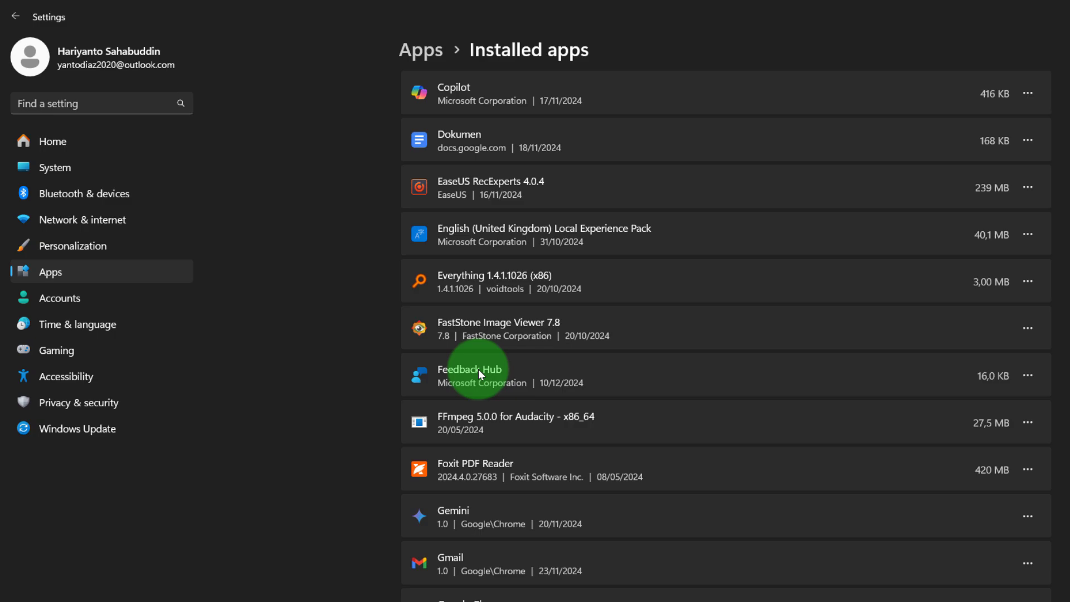
left_click(1028, 376)
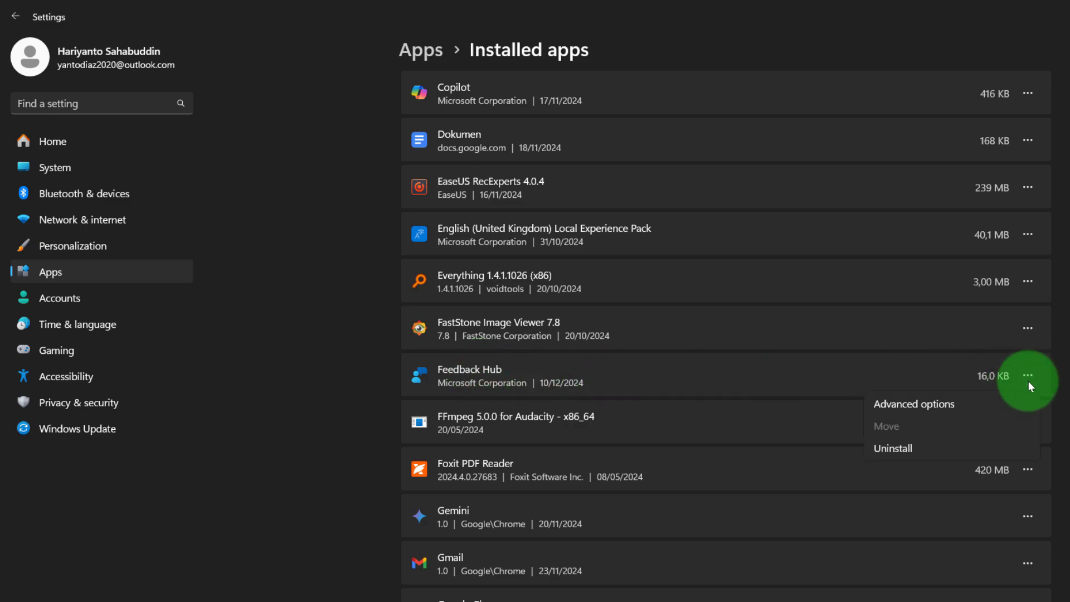
left_click(934, 449)
left_click(987, 446)
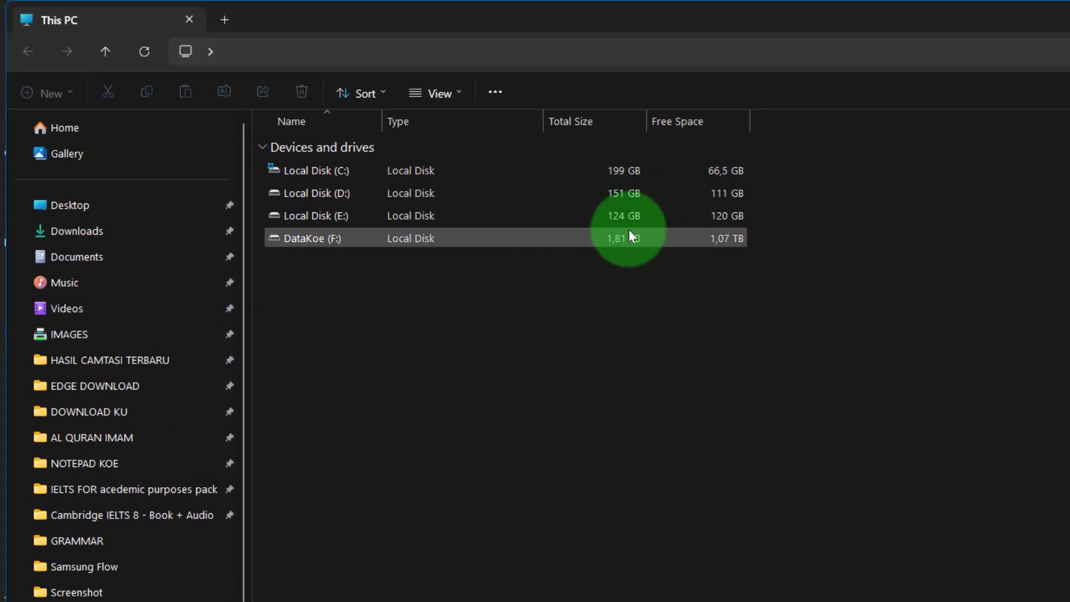
Step: Check the total size and free space of the drives in This PC, then return to the desktop
mouse_move(616, 172)
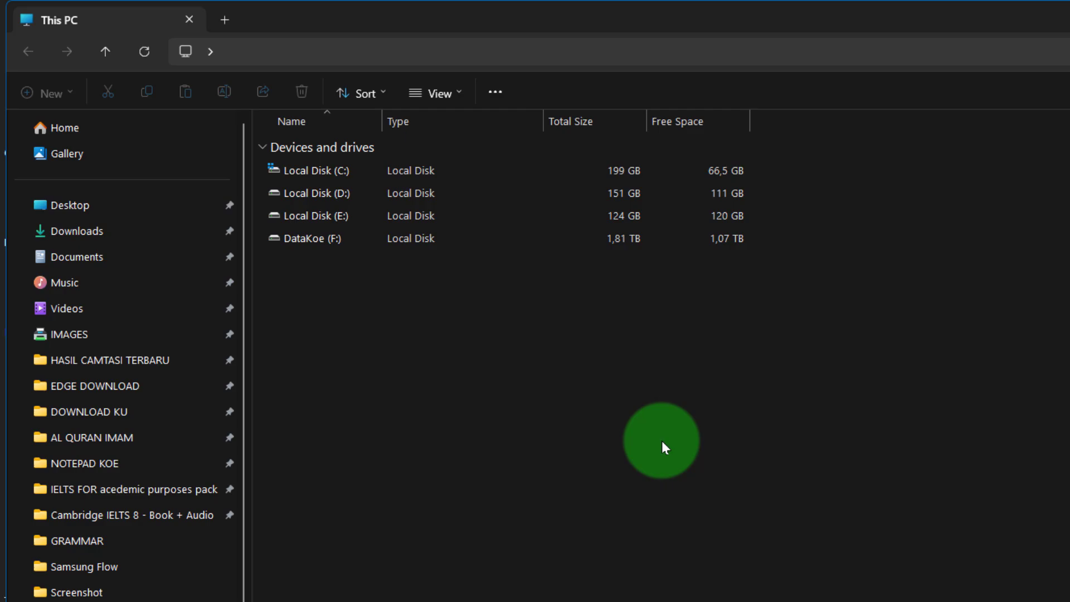
left_click(1020, 443)
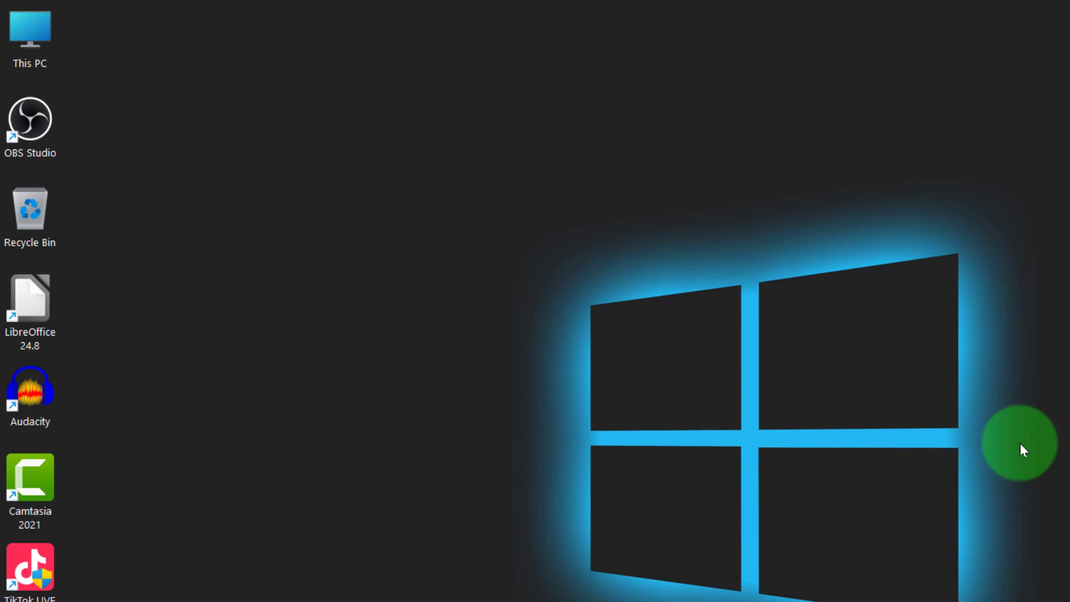
Step: Open the Temporary files page in the Windows storage settings and review the file categories available for removal
key("super+i")
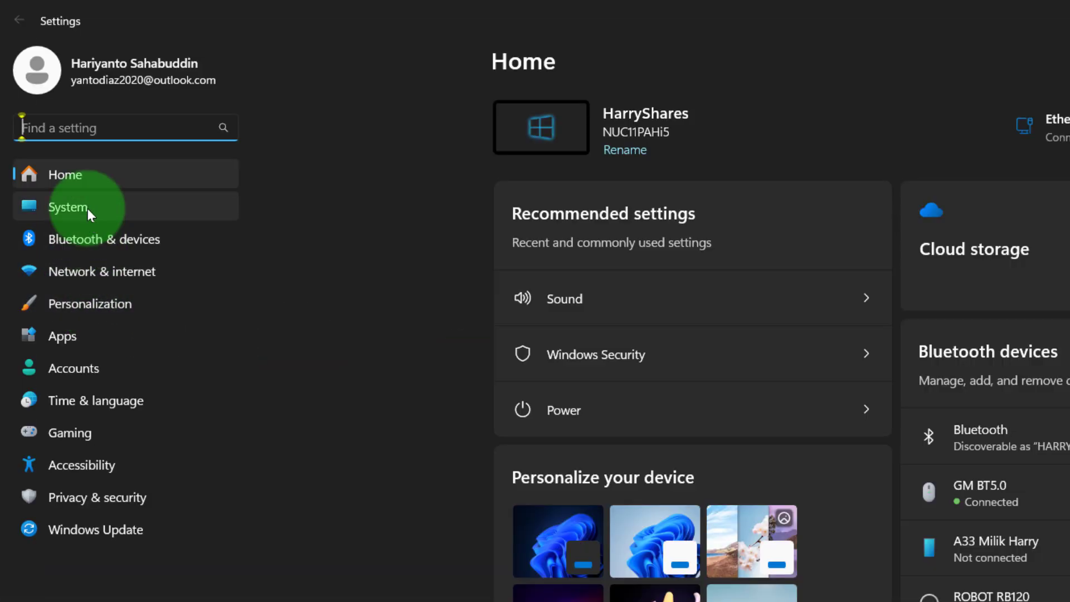
left_click(88, 206)
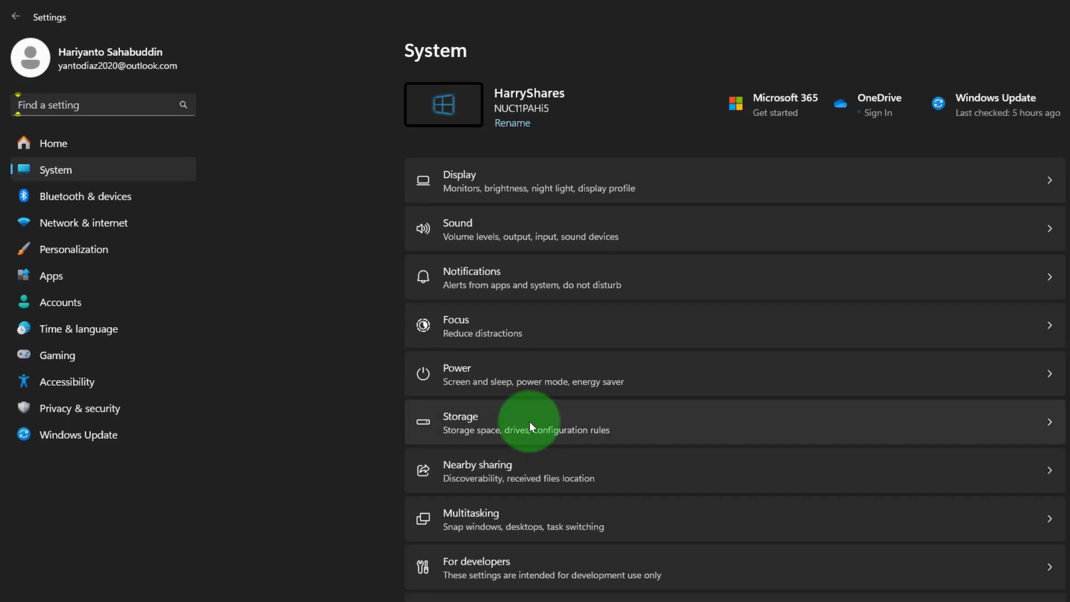
left_click(528, 413)
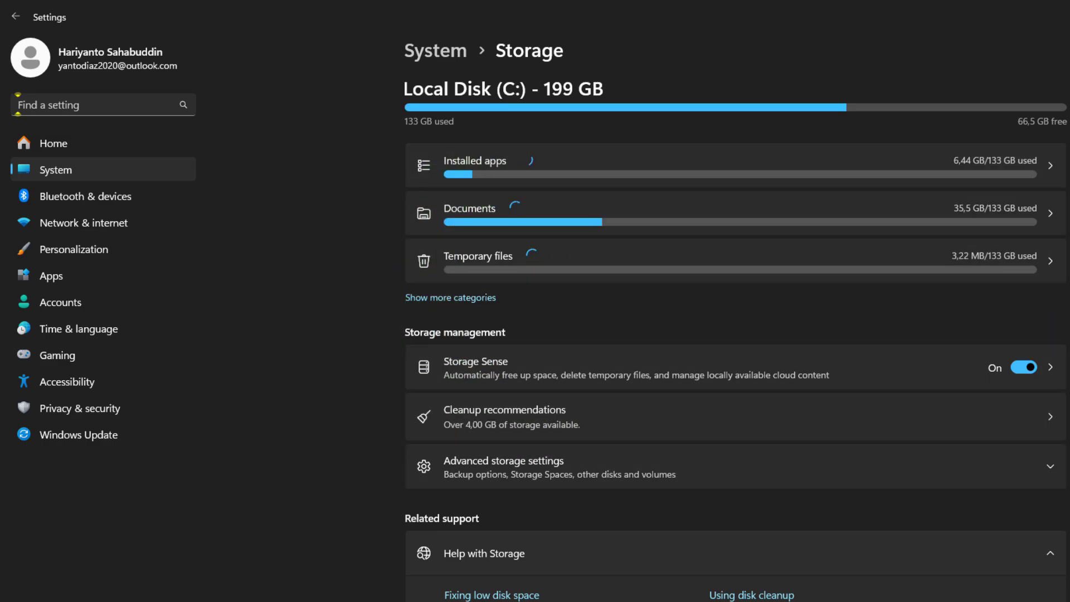
left_click(534, 258)
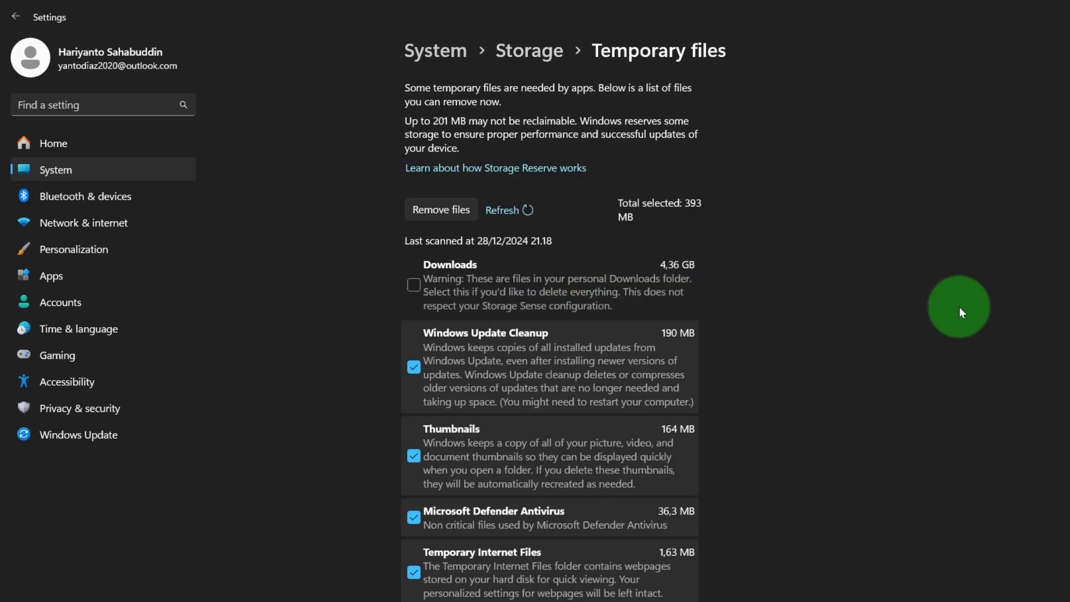
scroll(826, 310, "down", 2)
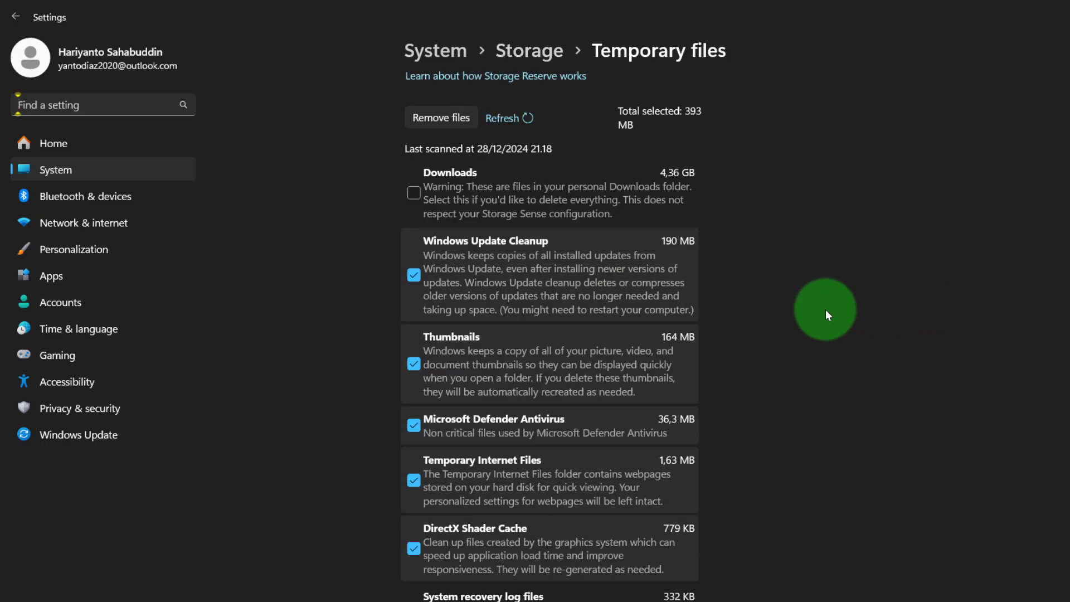
scroll(824, 310, "down", 2)
scroll(825, 310, "up", 4)
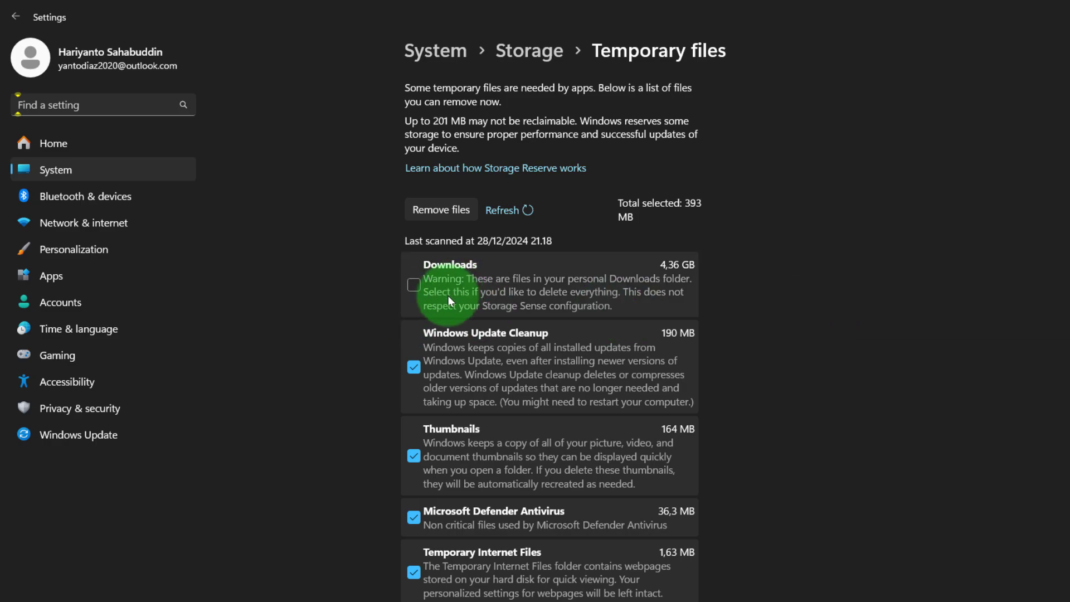
Step: Review the temporary file categories and permanently remove the preselected ones, leaving Downloads and System recovery log files out
scroll(446, 368, "down", 4)
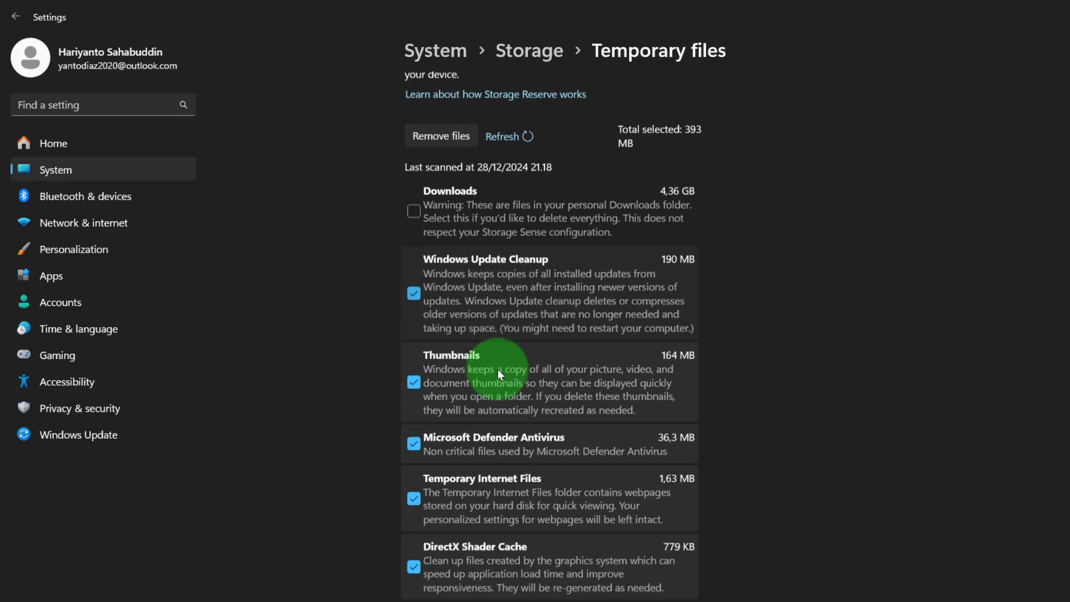
scroll(454, 348, "up", 4)
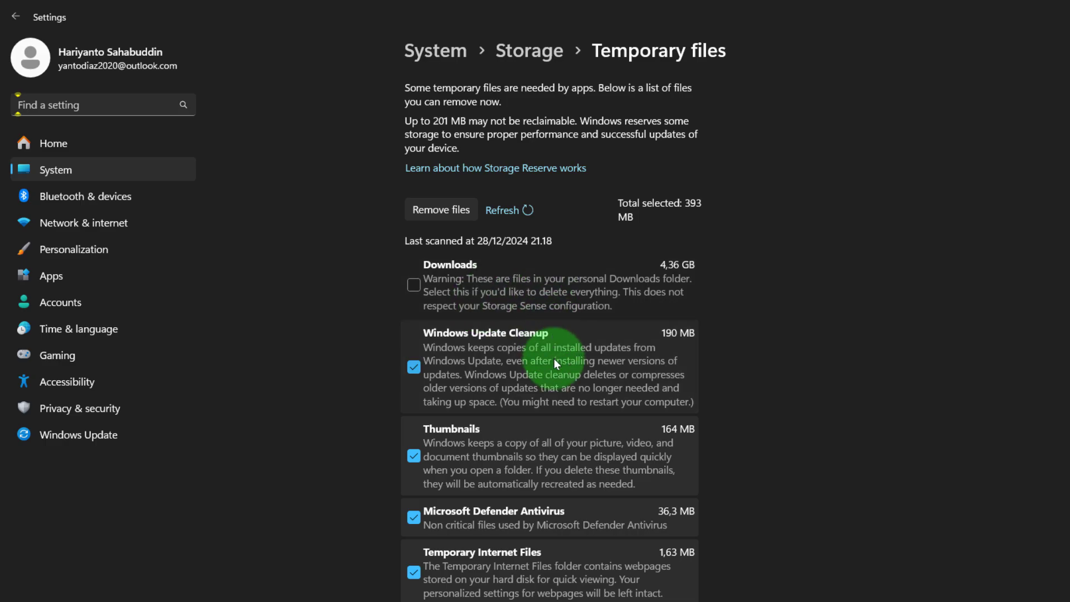
scroll(572, 369, "down", 3)
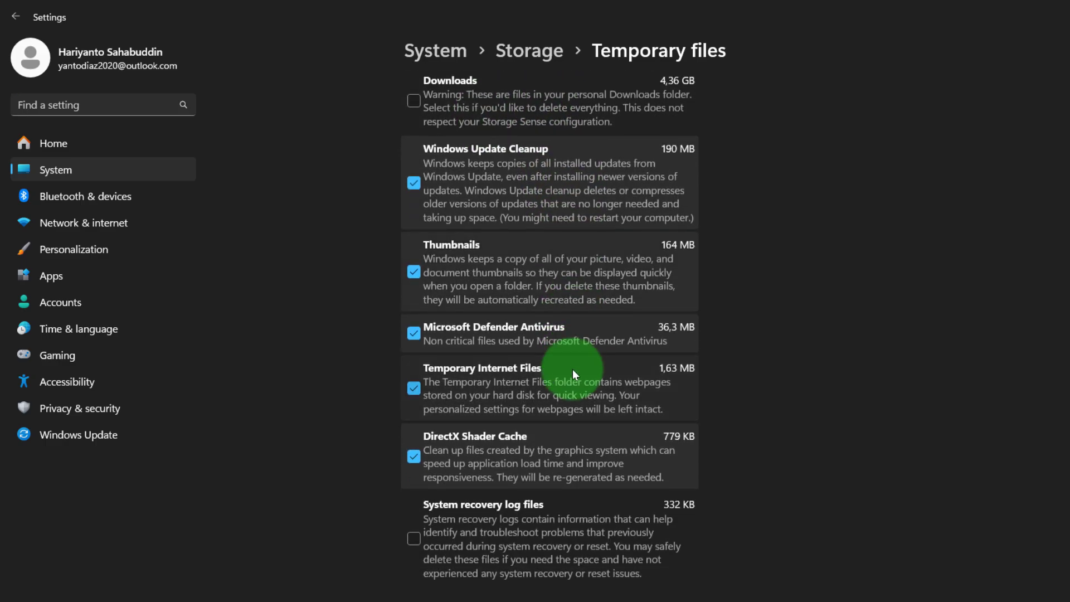
scroll(573, 368, "up", 3)
scroll(573, 369, "down", 3)
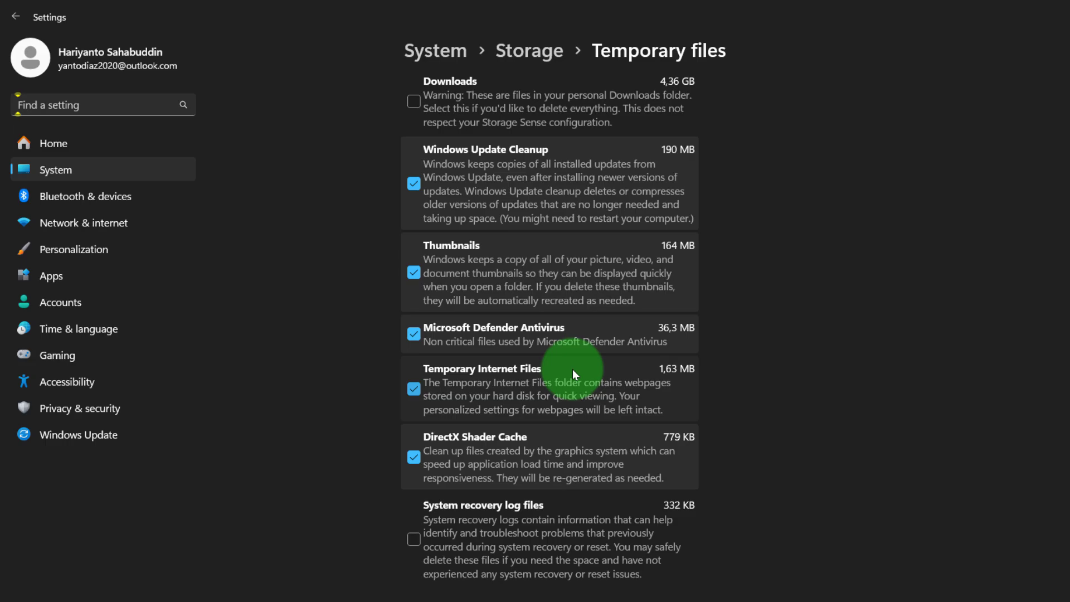
scroll(572, 368, "up", 2)
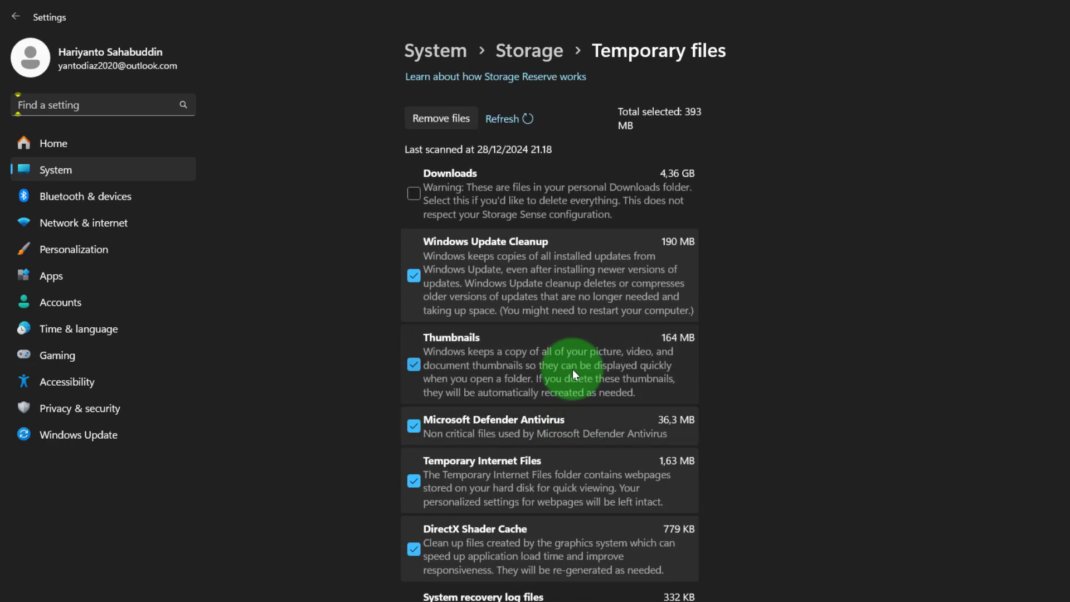
scroll(573, 369, "up", 2)
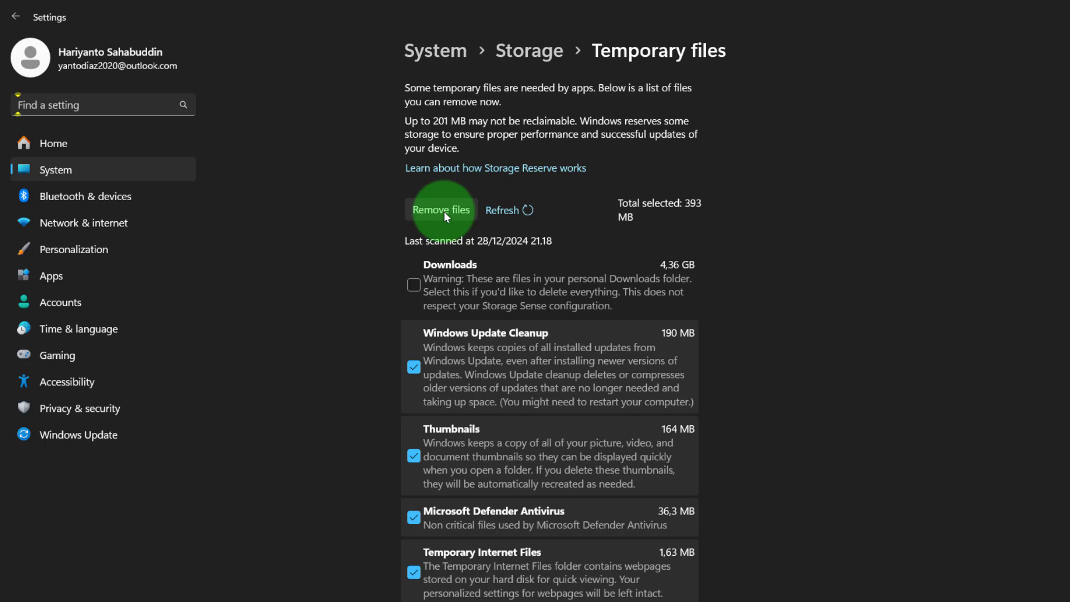
left_click(443, 211)
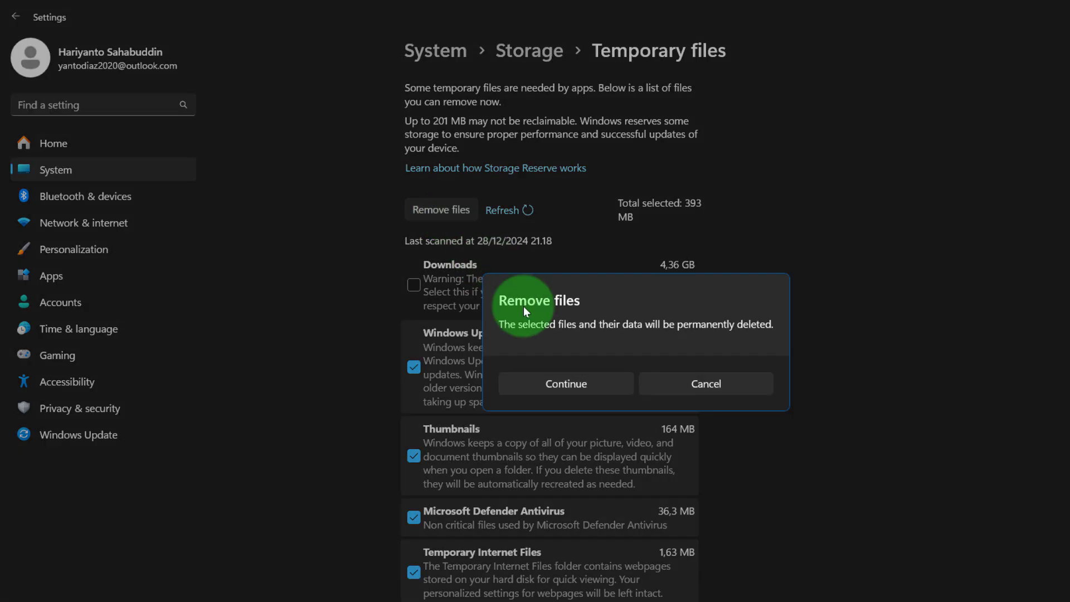
left_click(584, 389)
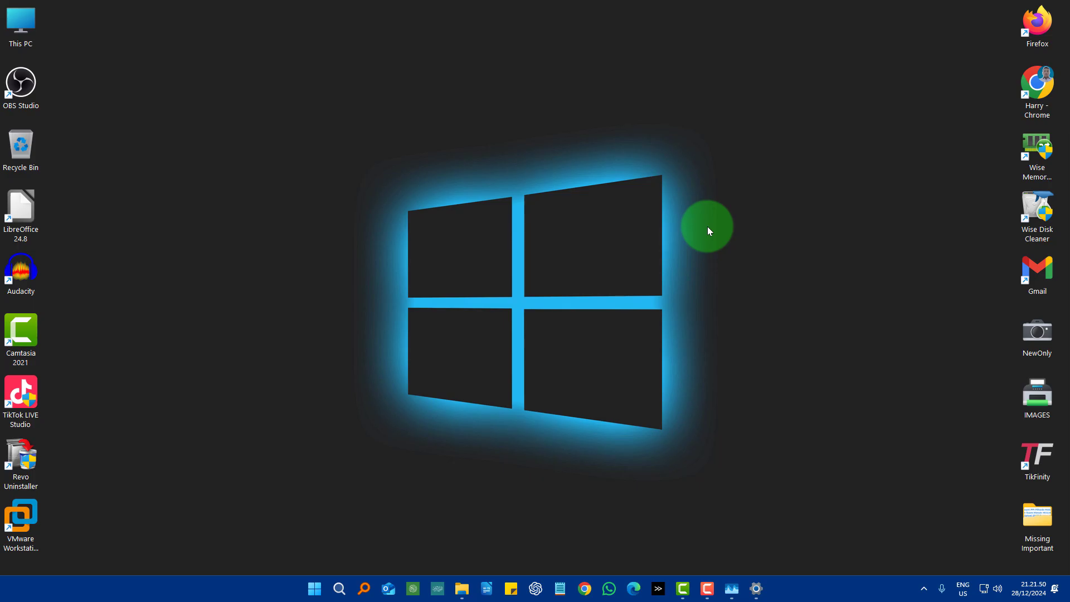
Step: Search Windows for the advanced system settings and open the Startup and Recovery settings from System Properties
left_click(338, 588)
type("view")
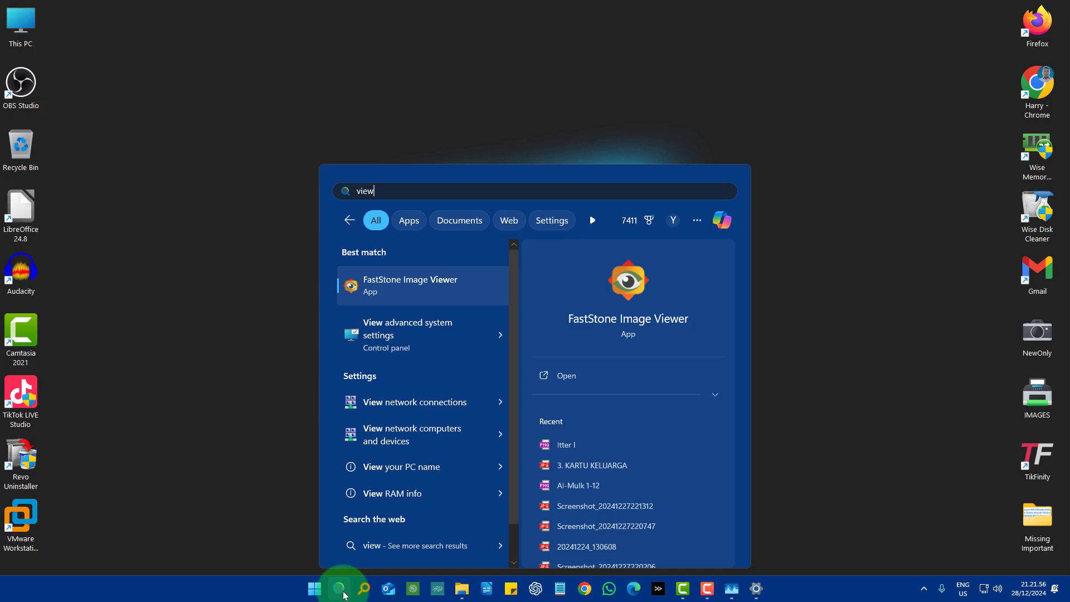
type(" ad")
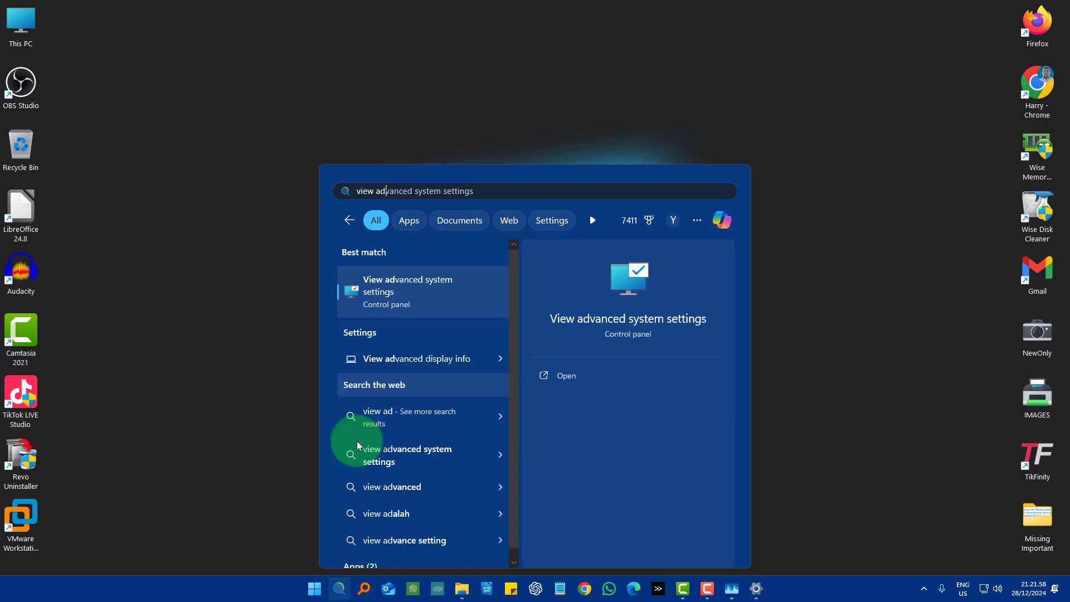
left_click(621, 309)
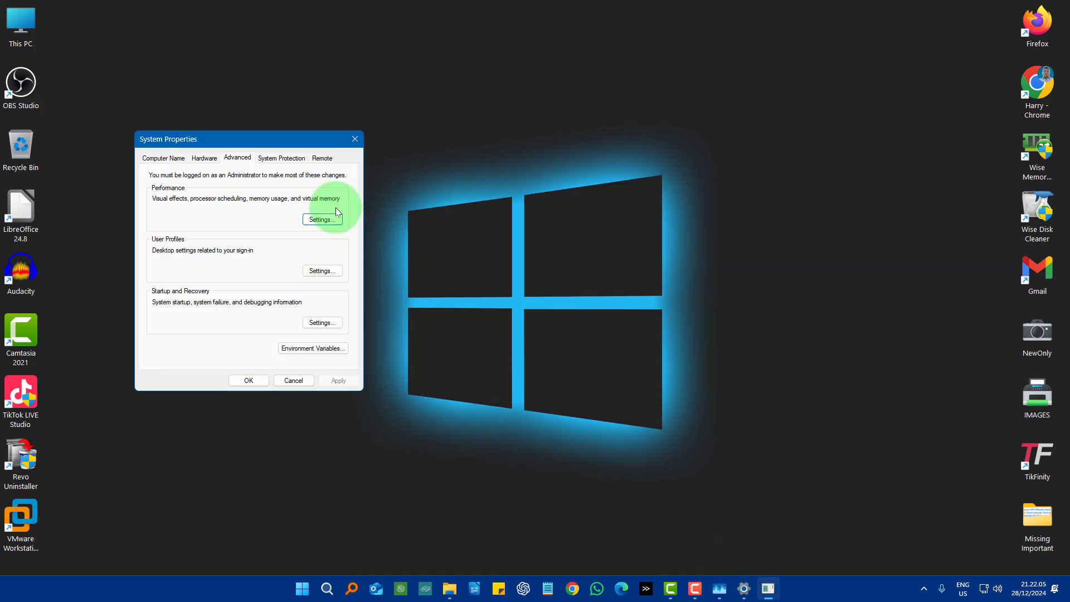
left_click_drag(261, 145, 553, 67)
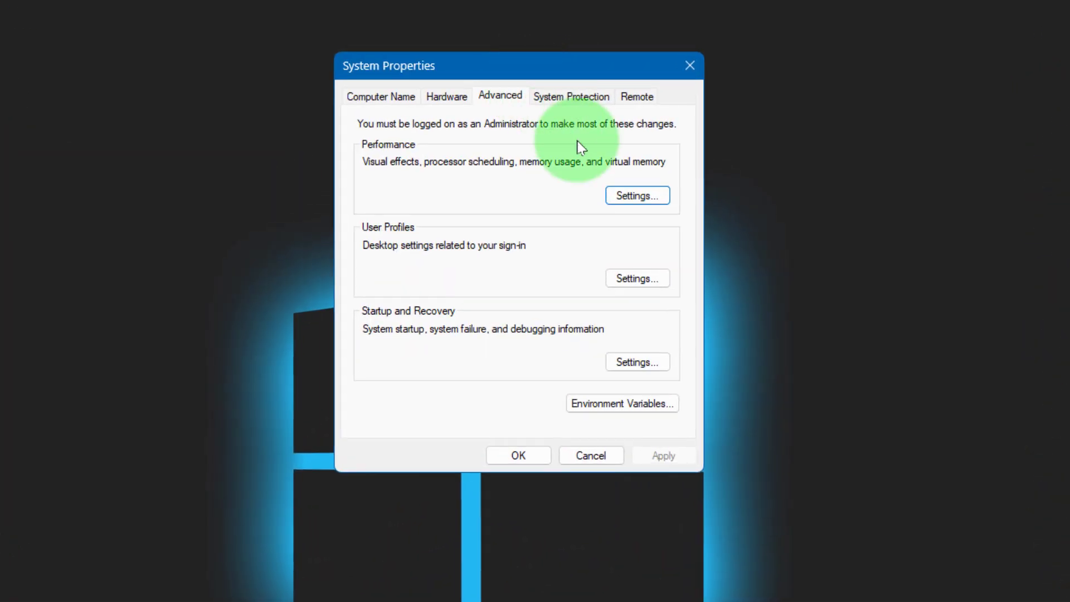
left_click(641, 361)
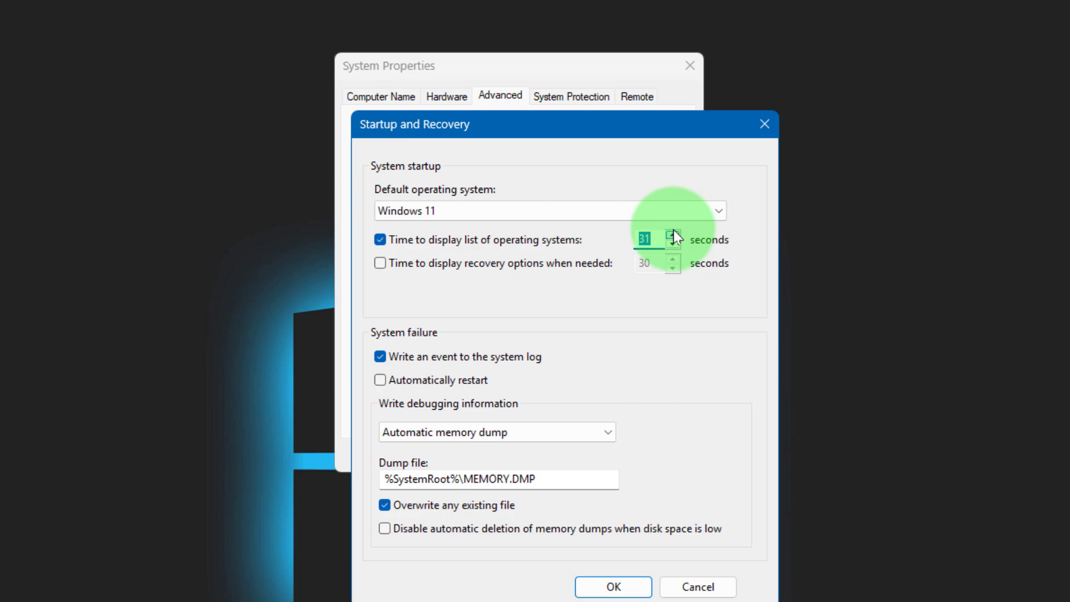
Step: Set the time to display the list of operating systems at startup to 20 seconds
left_click(648, 239)
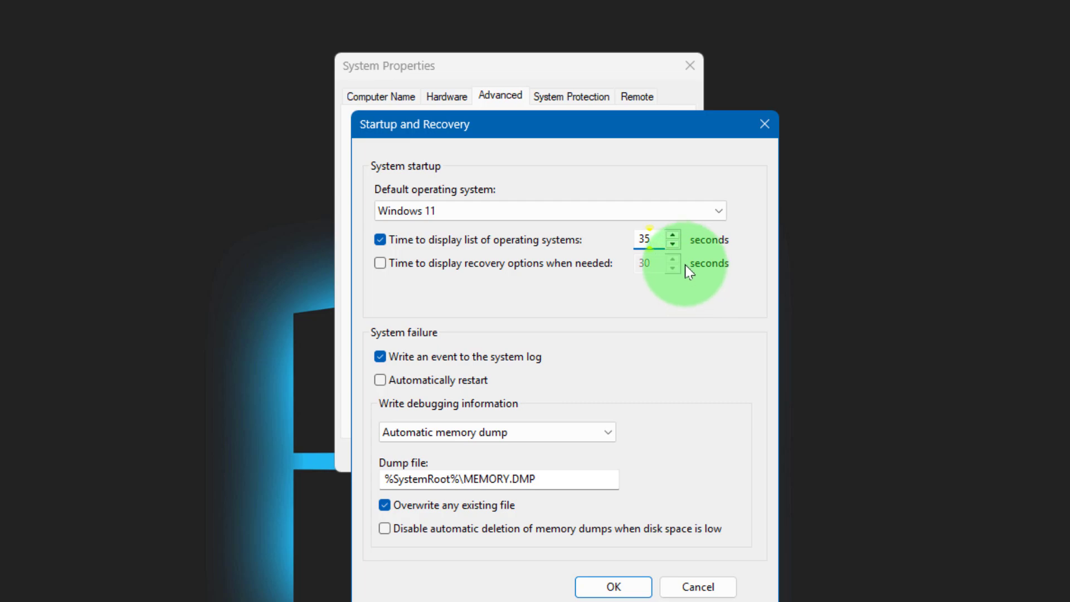
left_click(673, 244)
left_click(673, 244)
left_click(673, 244)
left_click(673, 244)
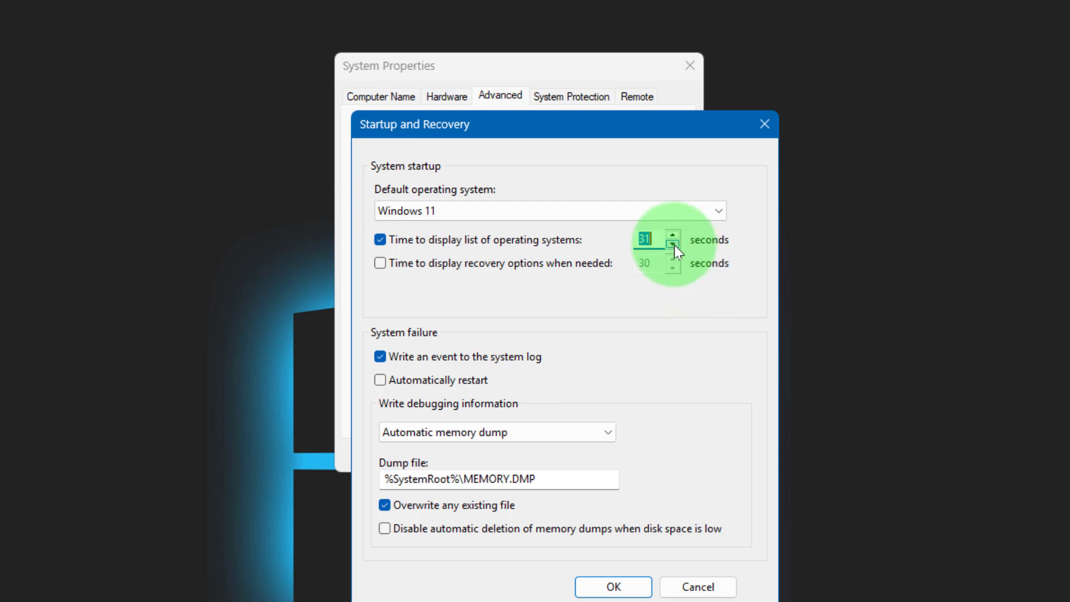
left_click(661, 236)
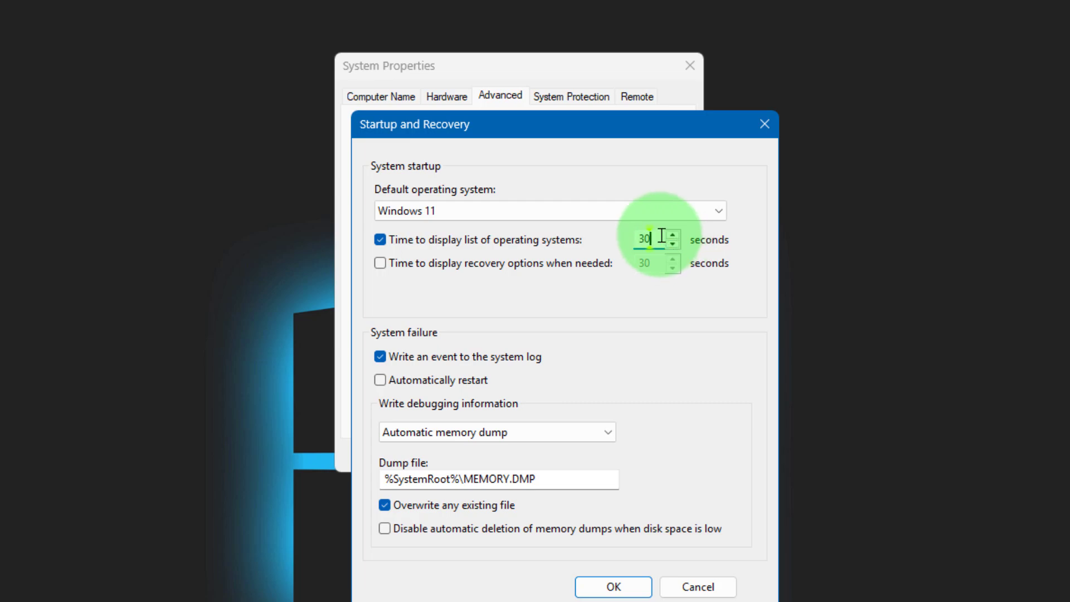
left_click(673, 245)
left_click(673, 245)
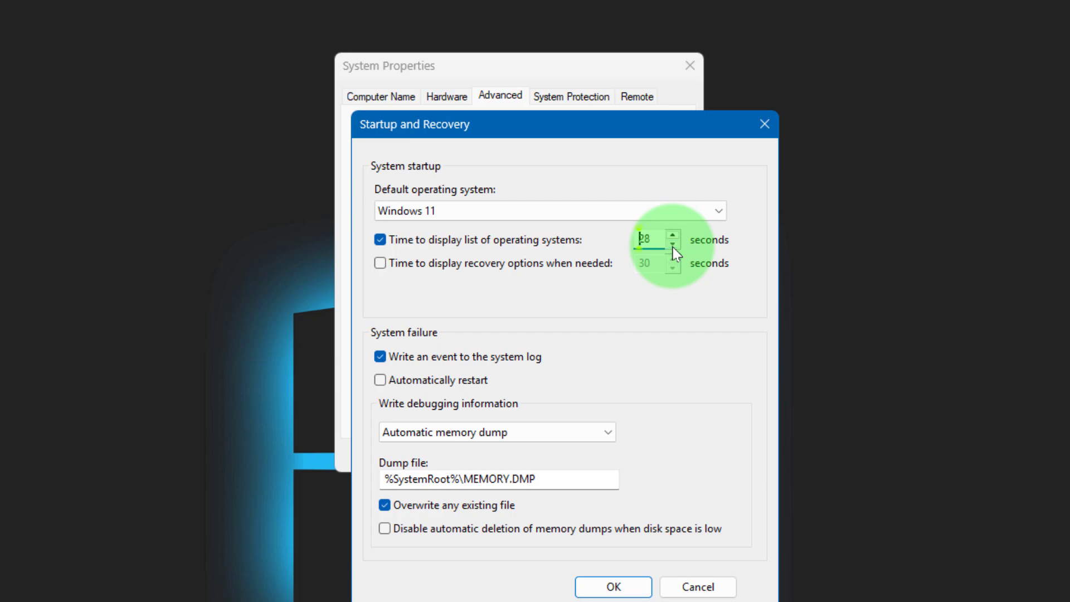
left_click(673, 245)
left_click(673, 245)
left_click(673, 245)
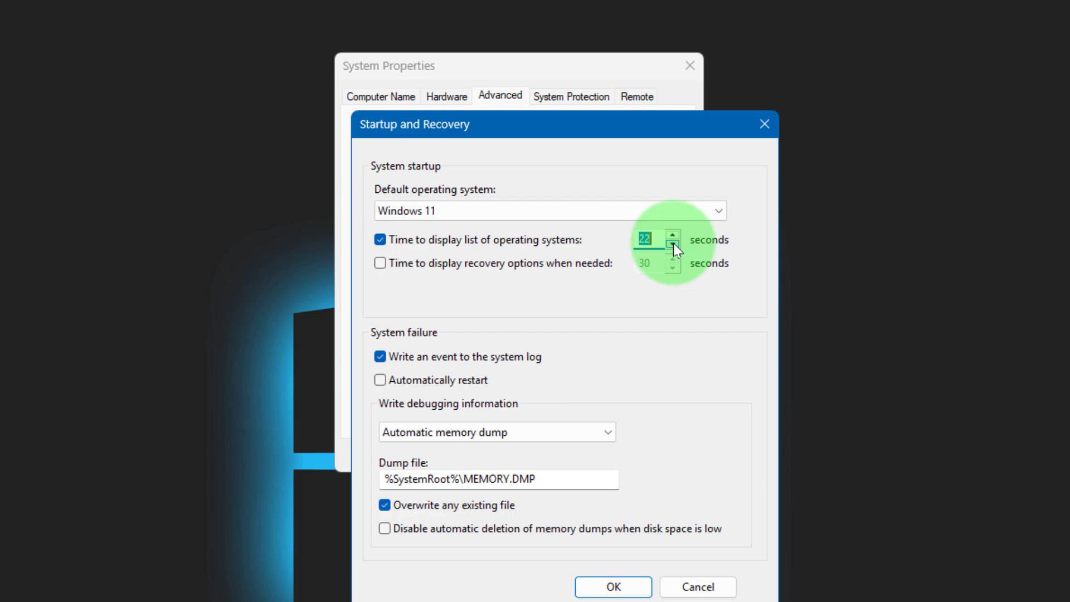
left_click(673, 245)
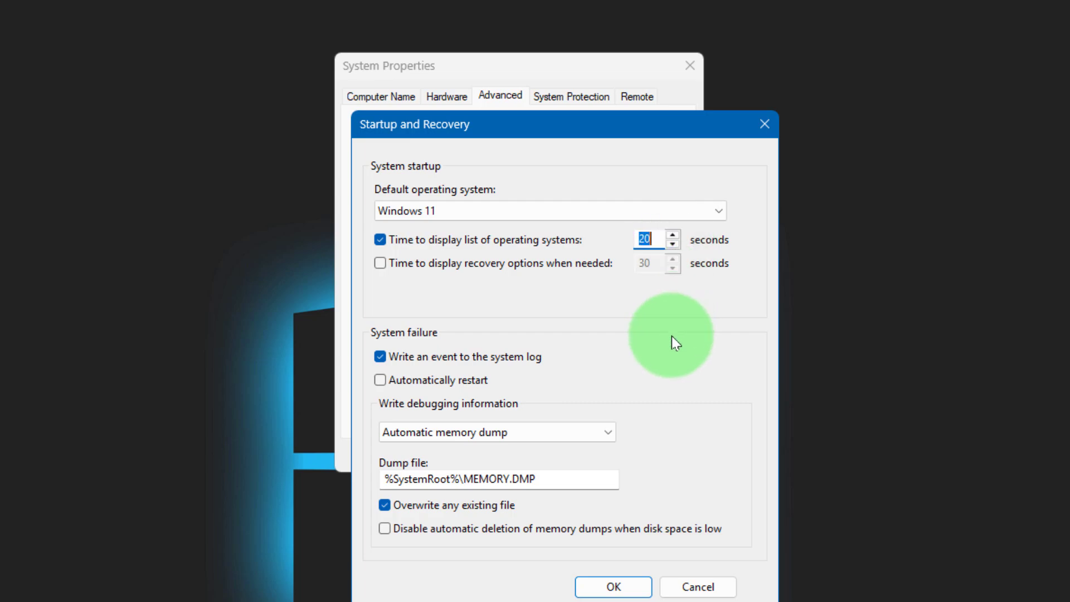
left_click(653, 239)
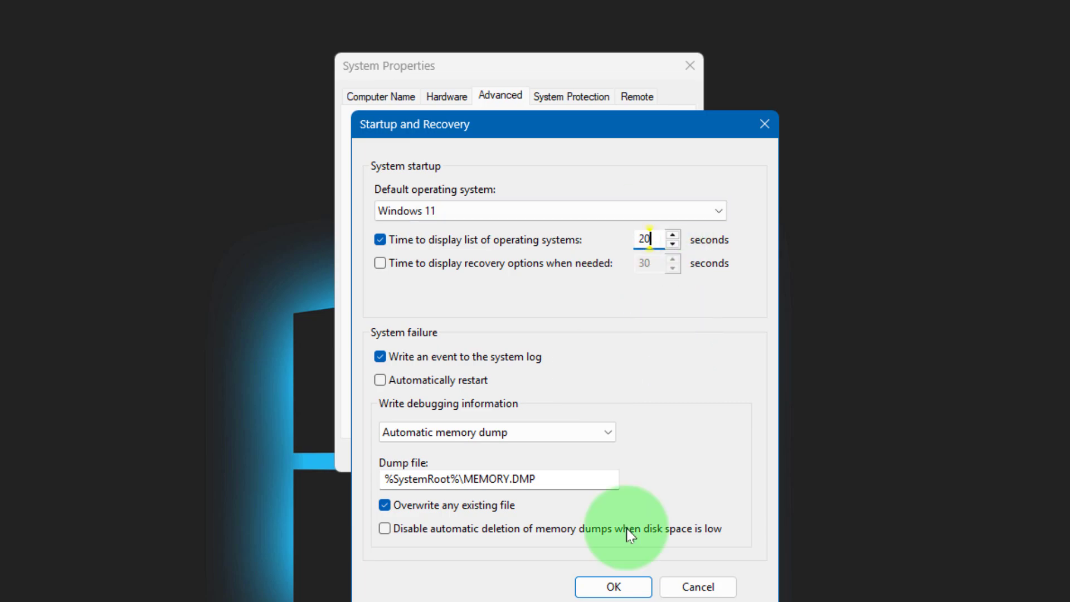